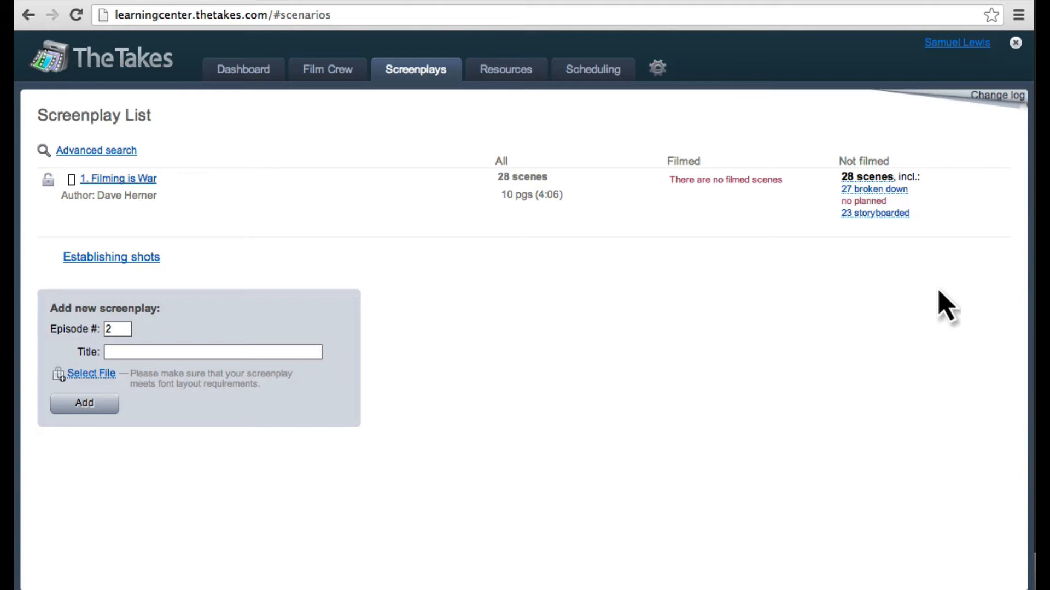
Step: Open the screenplay "Filming is War" and look over its scene breakdown sheets
left_click(115, 179)
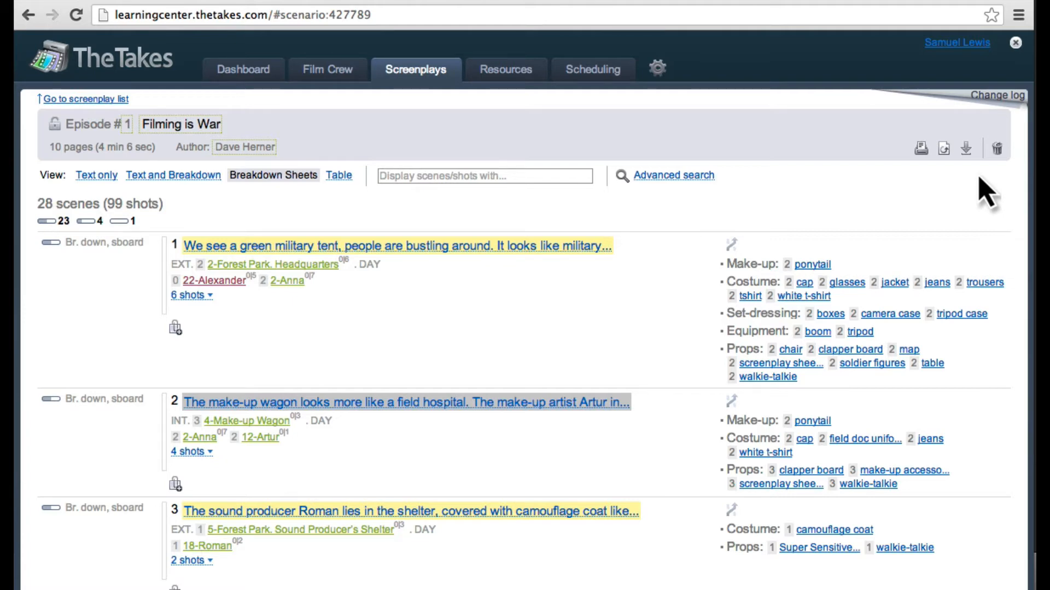
scroll(987, 193, "down", 10)
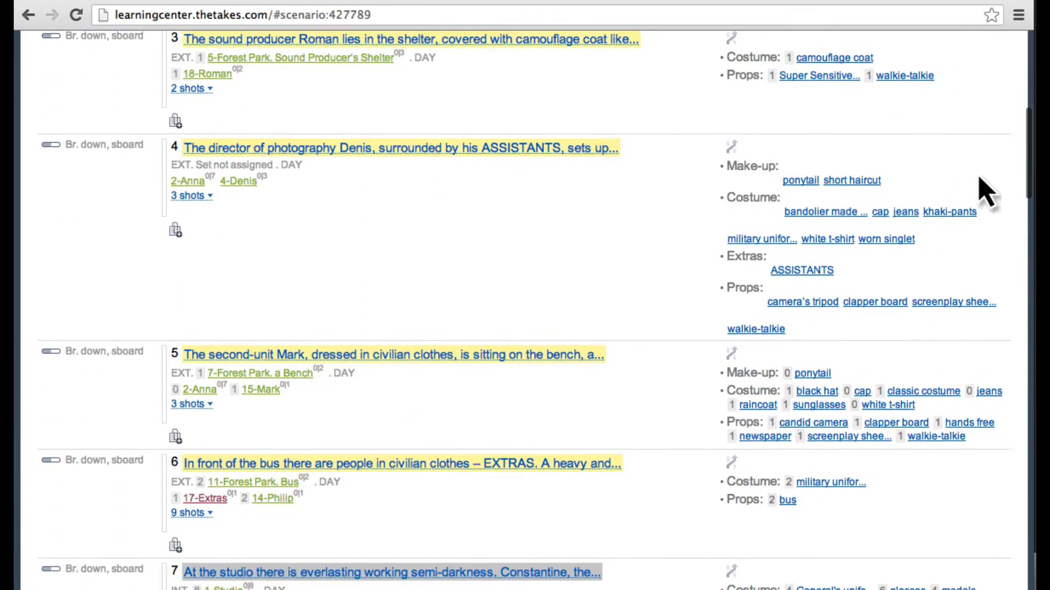
scroll(987, 193, "up", 7)
scroll(986, 192, "up", 3)
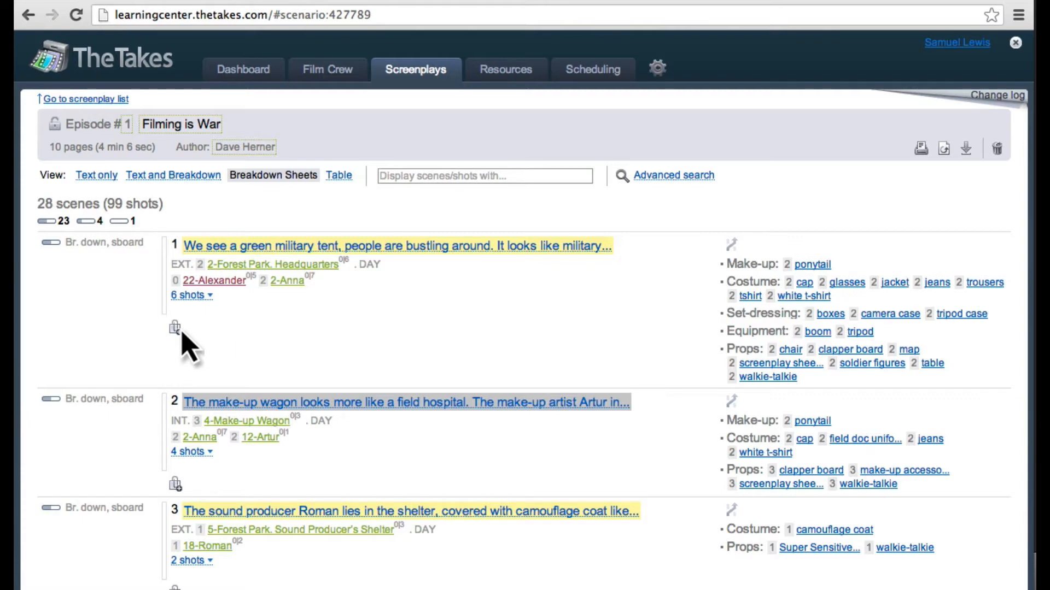
Step: View the screenplay as text only, as text and breakdown, and as a table, finishing in the Breakdown Sheets view
left_click(99, 176)
left_click(169, 175)
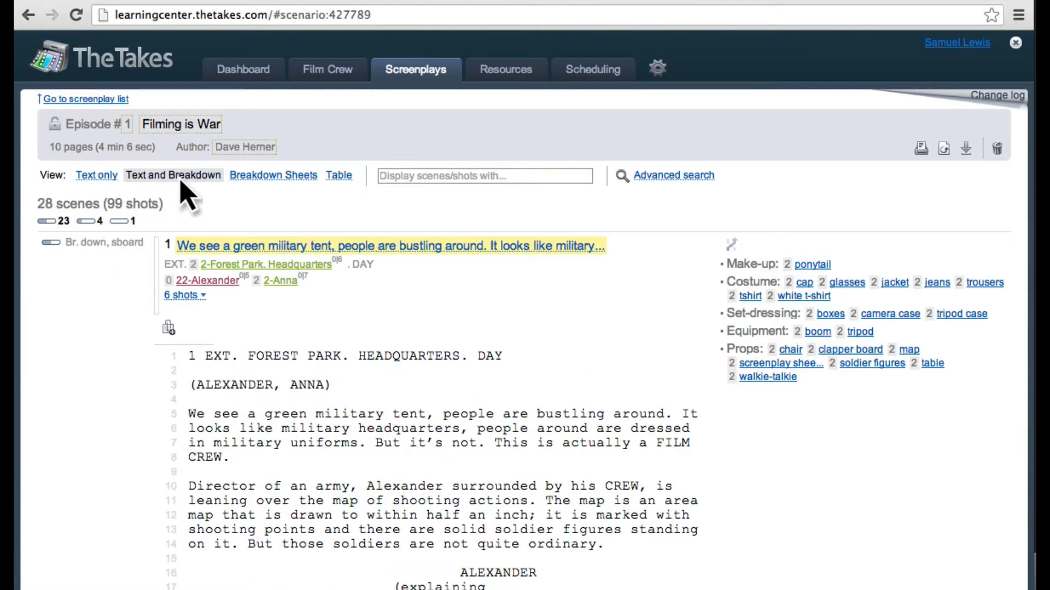
left_click(337, 180)
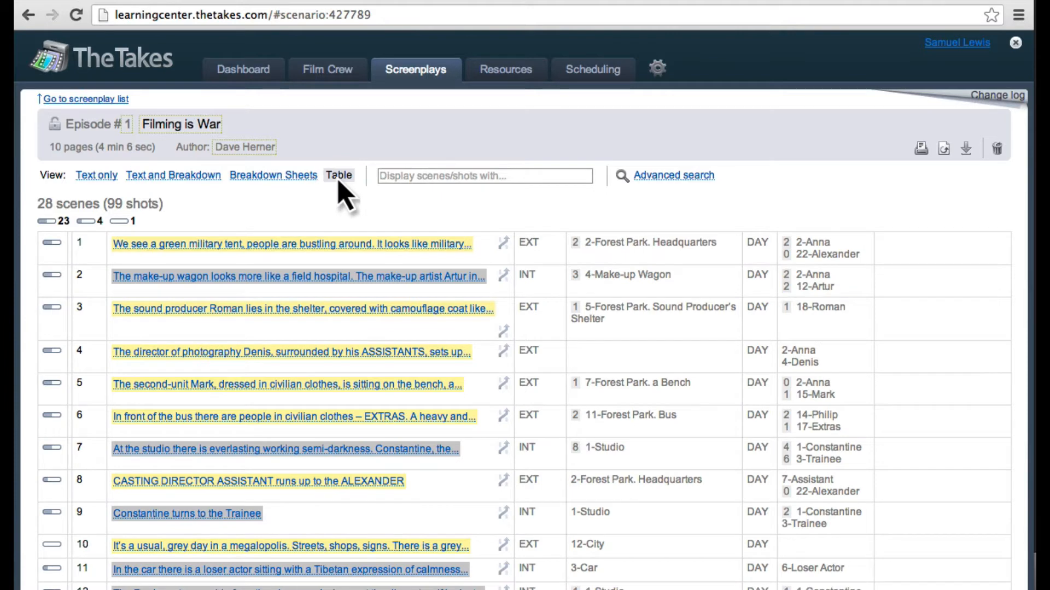
left_click(285, 181)
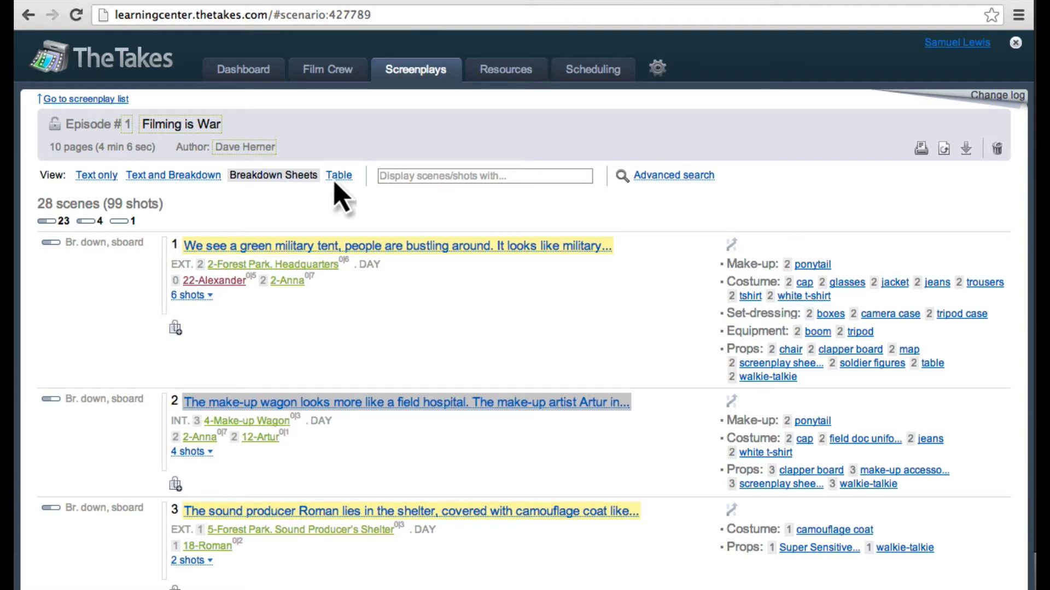
Step: Filter the scenes and shots by "Roman", and clear the filter to list all scenes again
left_click(383, 180)
type("Roman")
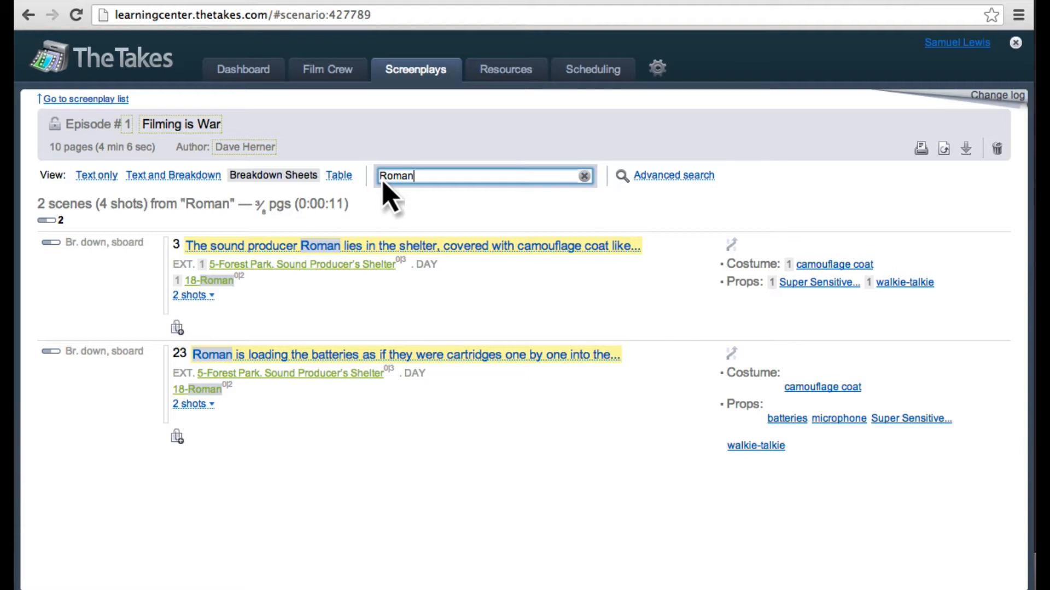
double_click(382, 182)
key("BackSpace")
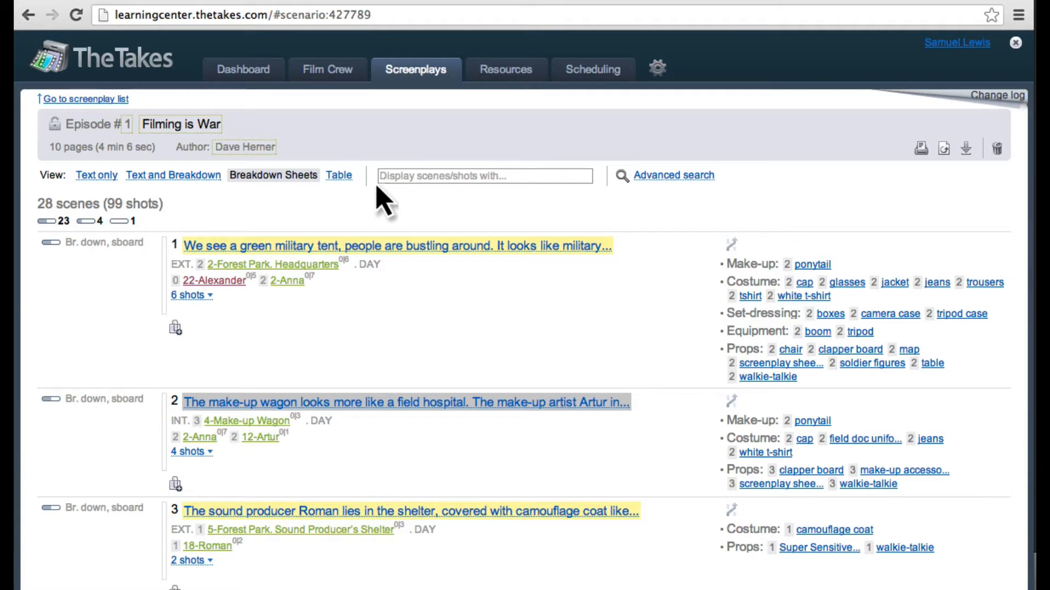
Step: Open the breakdown of scene 1 and read through its script text
left_click(276, 246)
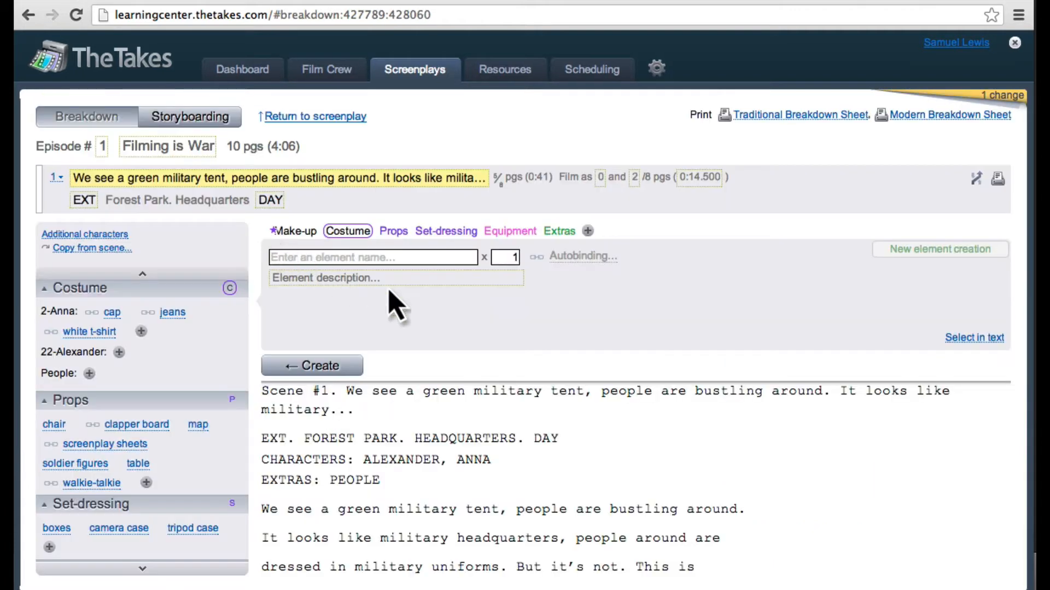
scroll(971, 544, "down", 4)
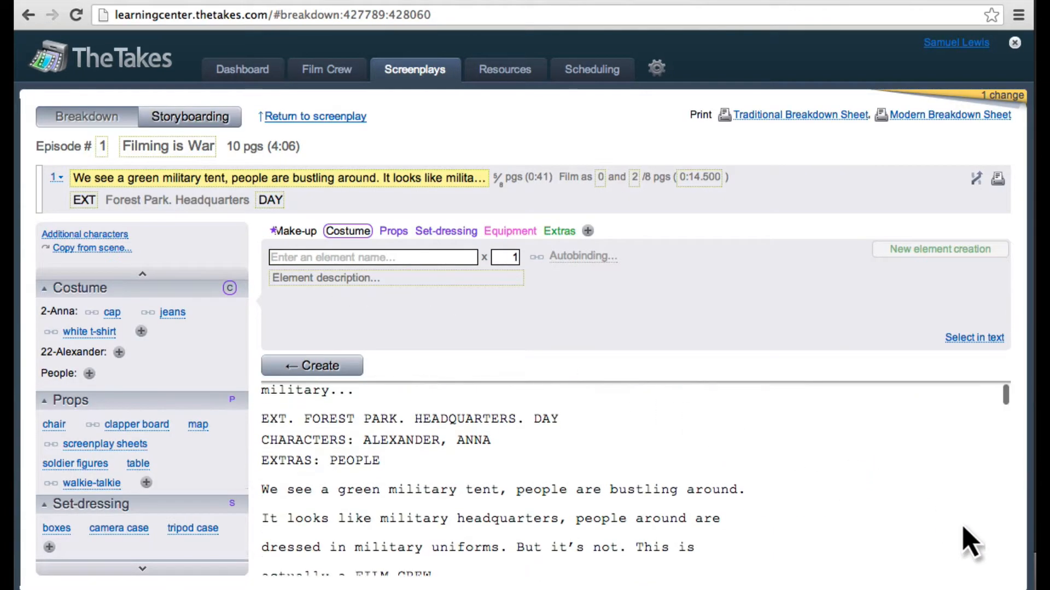
scroll(970, 544, "up", 3)
scroll(970, 544, "down", 3)
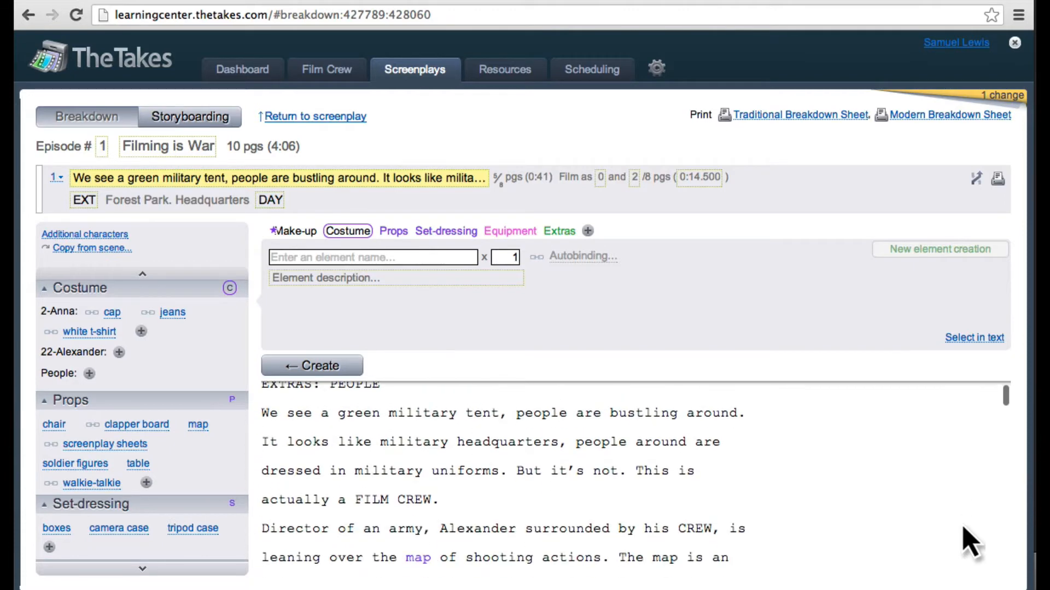
scroll(970, 544, "up", 5)
scroll(970, 544, "down", 3)
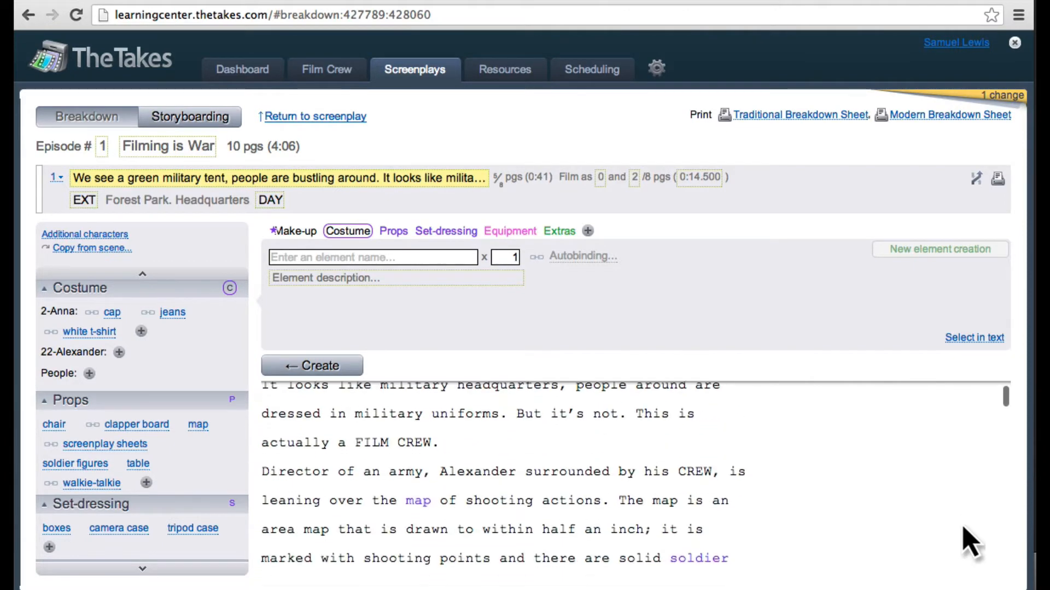
scroll(970, 544, "up", 1)
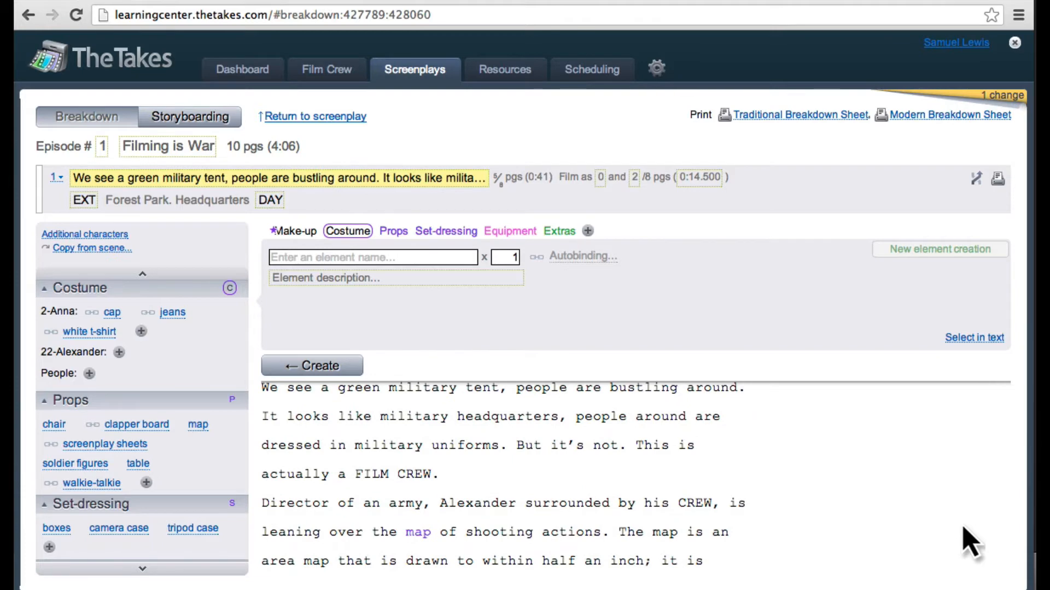
scroll(970, 544, "up", 2)
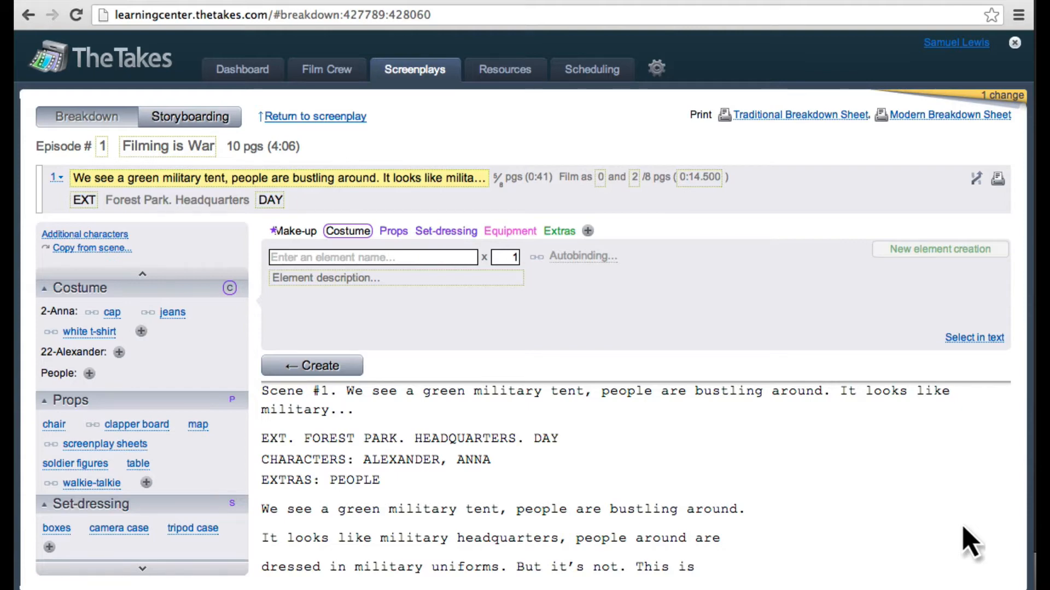
scroll(970, 544, "down", 3)
scroll(970, 544, "up", 1)
scroll(970, 543, "down", 1)
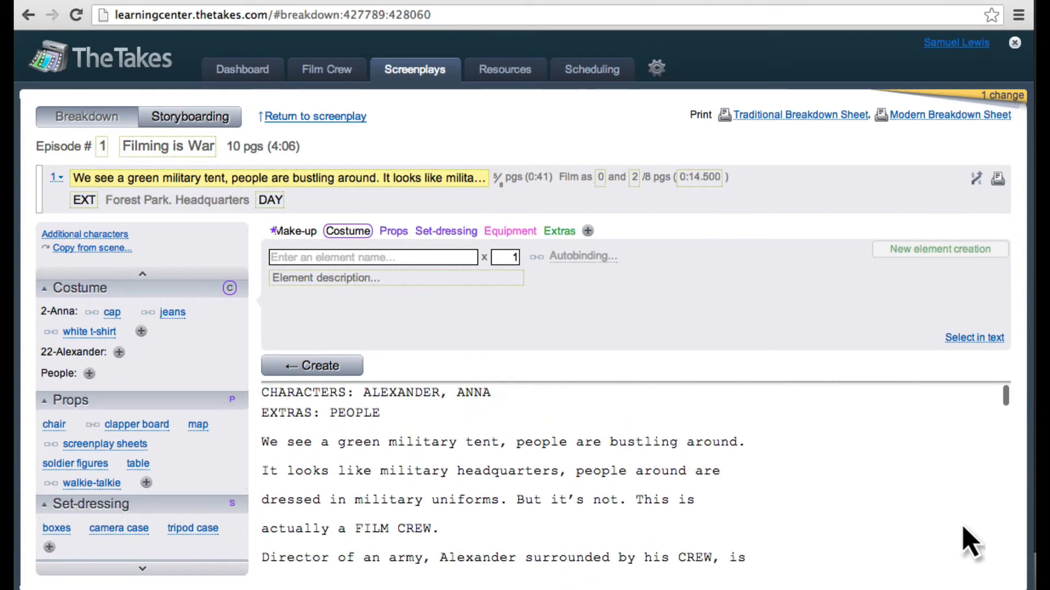
scroll(970, 544, "down", 3)
scroll(755, 511, "up", 4)
scroll(399, 467, "down", 1)
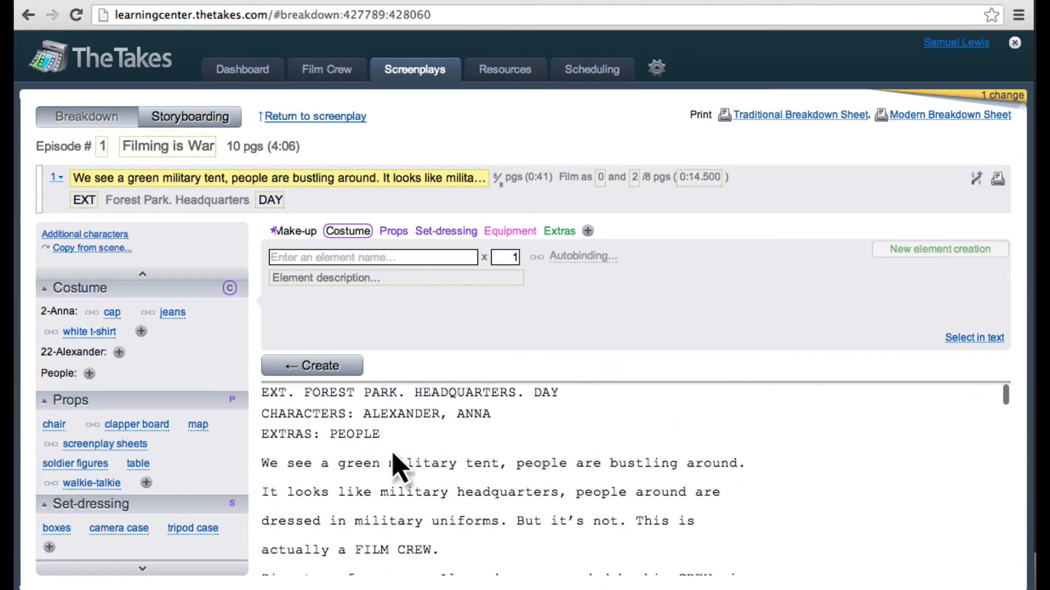
Step: Create a costume element from the words "military uniforms" in the scene text and assign it to People
scroll(393, 452, "down", 2)
left_click(353, 449)
left_click_drag(352, 447, 502, 449)
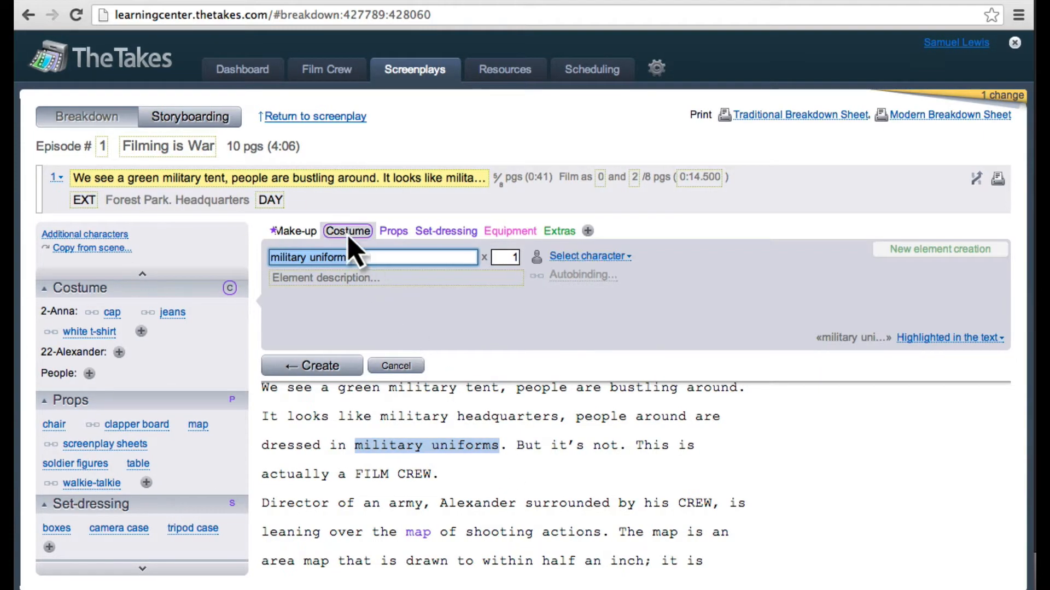
left_click(563, 258)
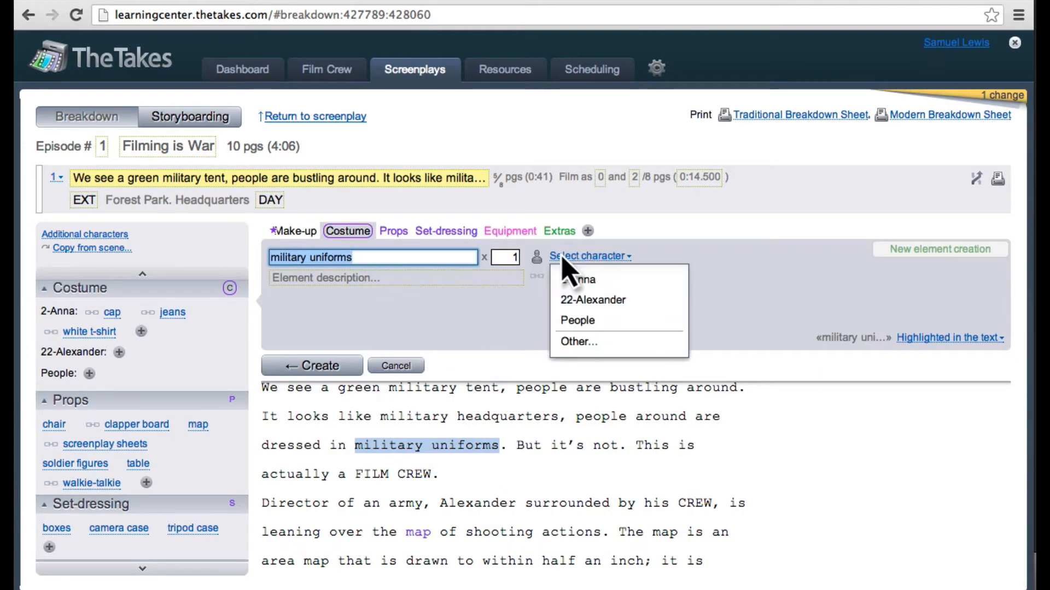
left_click(599, 322)
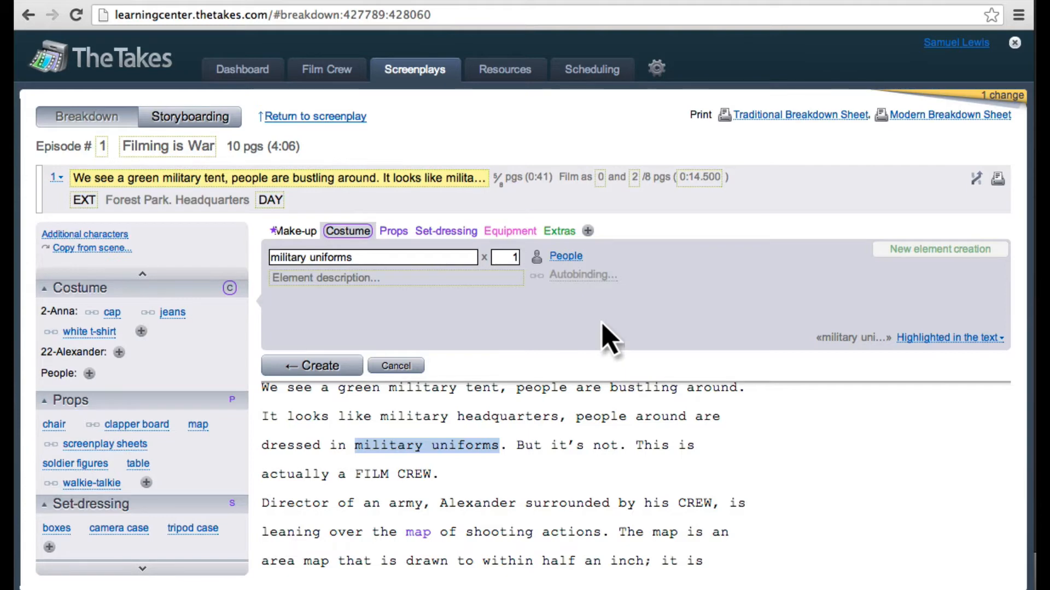
left_click(309, 366)
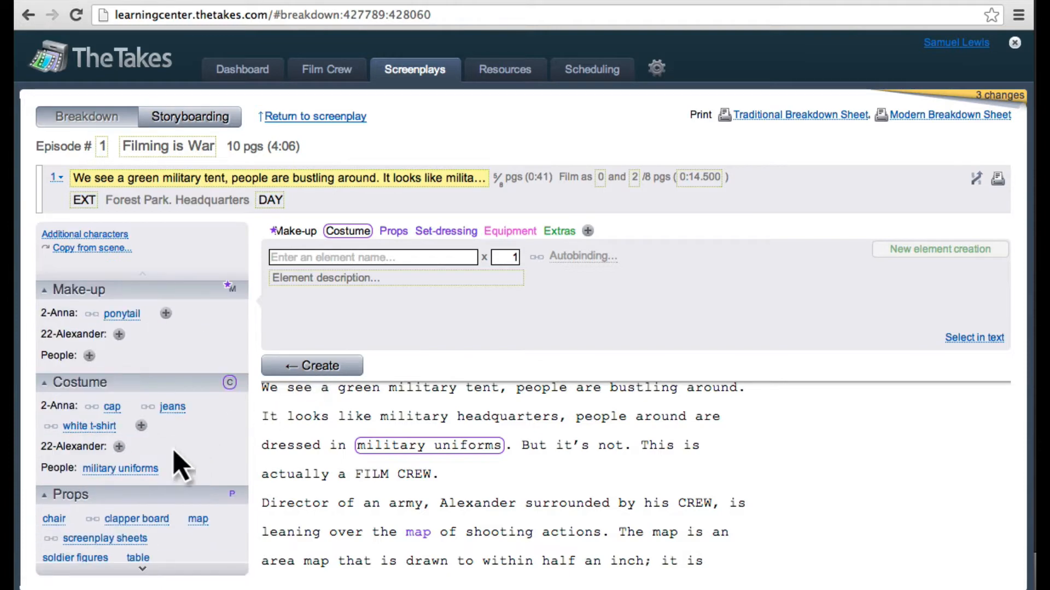
Step: Open the military uniforms costume element and examine its place in the scene text and its autobinding options
left_click(137, 473)
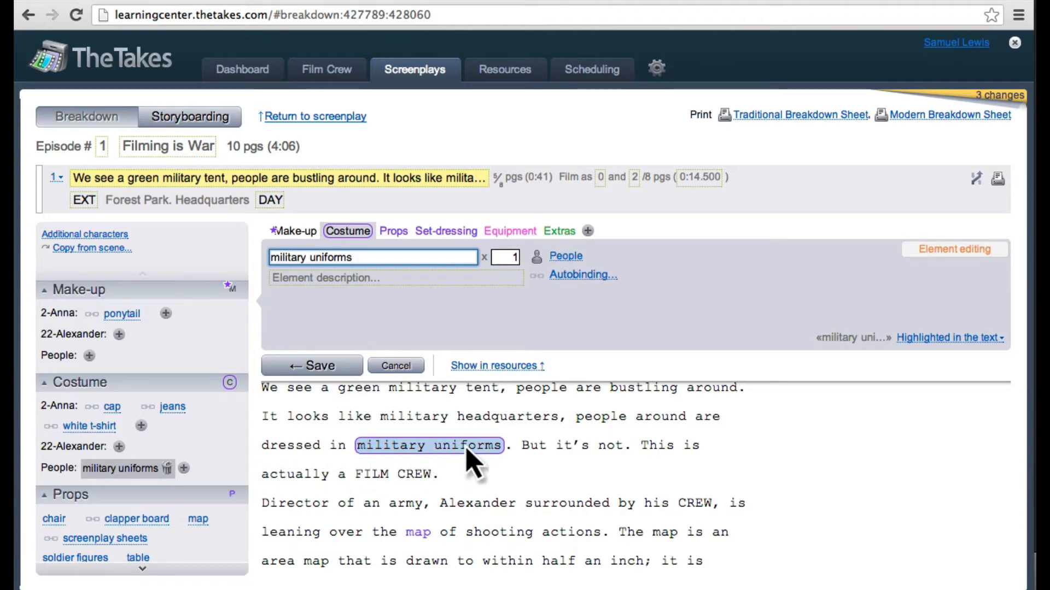
scroll(468, 459, "up", 3)
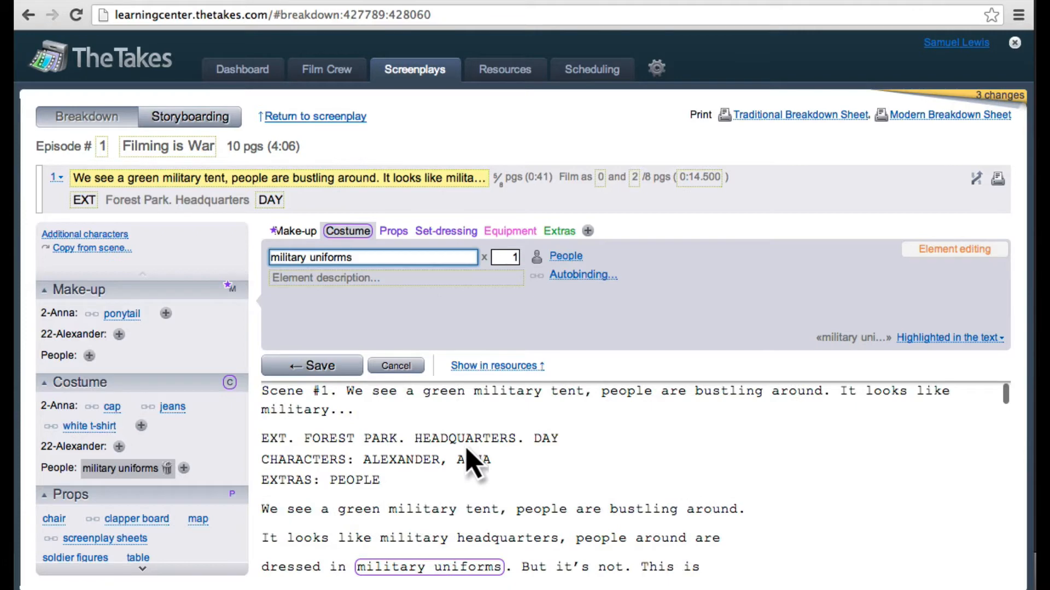
scroll(469, 458, "down", 6)
scroll(468, 461, "down", 6)
scroll(471, 462, "up", 8)
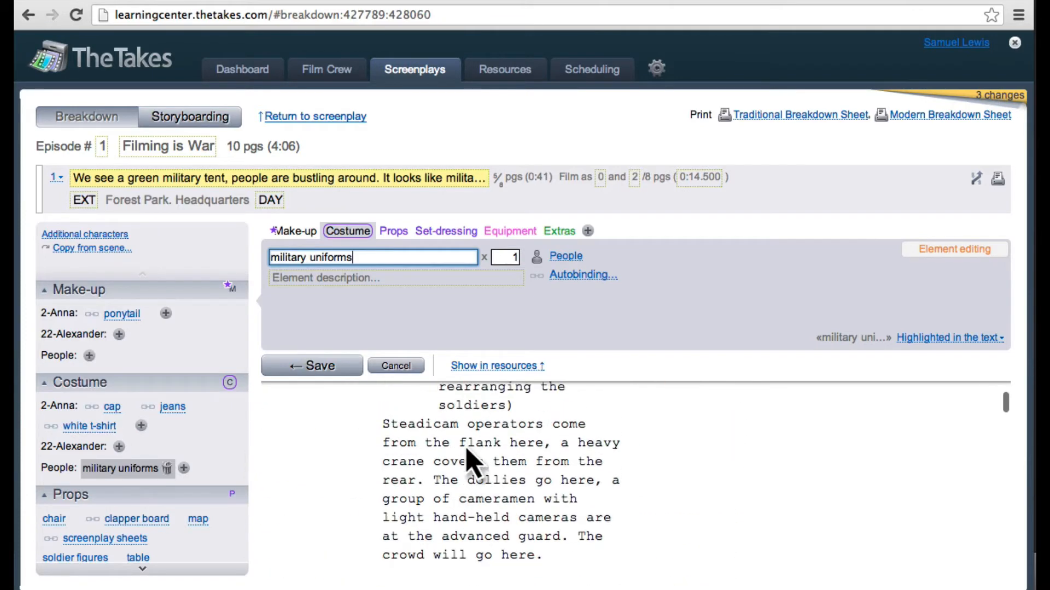
scroll(469, 461, "up", 2)
scroll(469, 461, "down", 3)
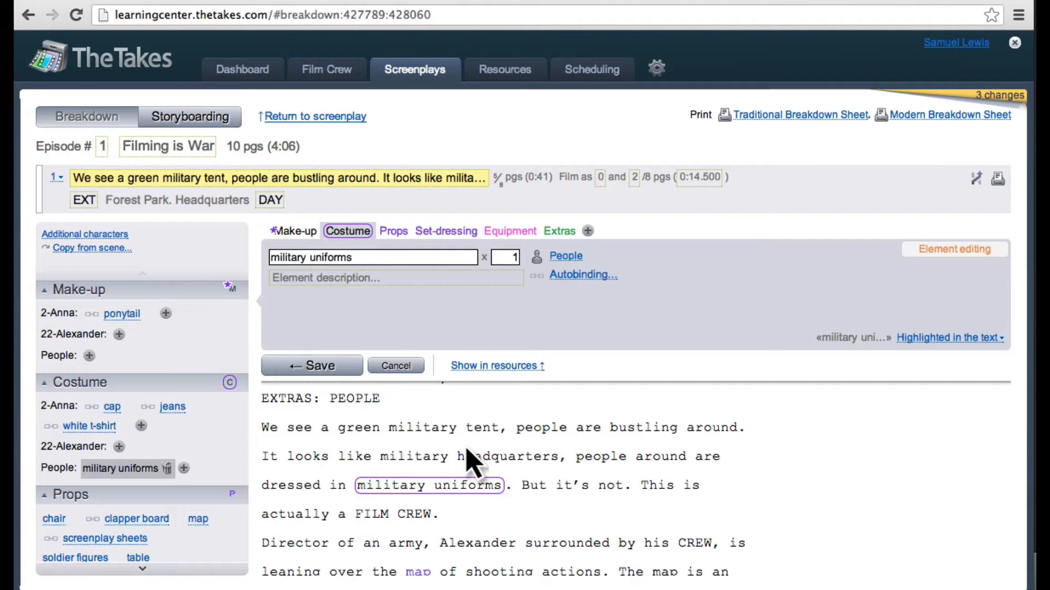
left_click(568, 278)
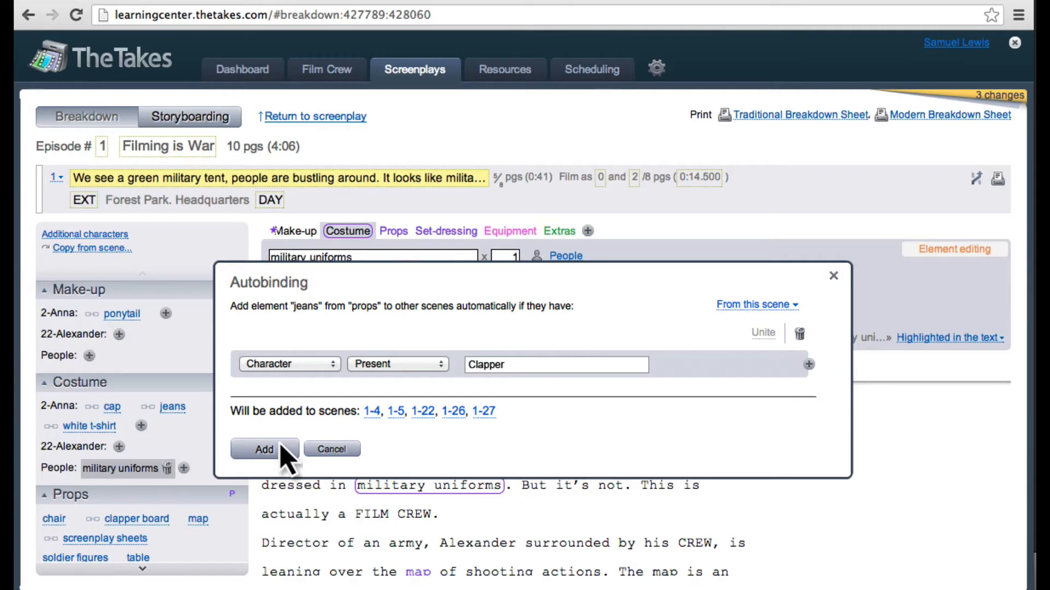
left_click(834, 276)
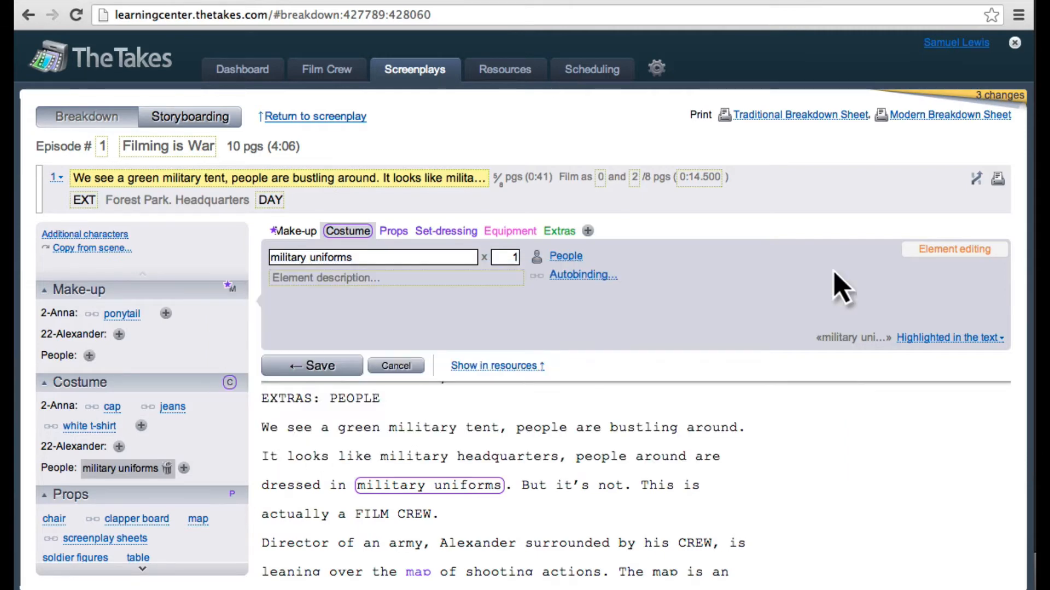
Step: Open the storyboard of scene 1 and keep "Forest Park. Headquarters" as the first shot's set
left_click(200, 120)
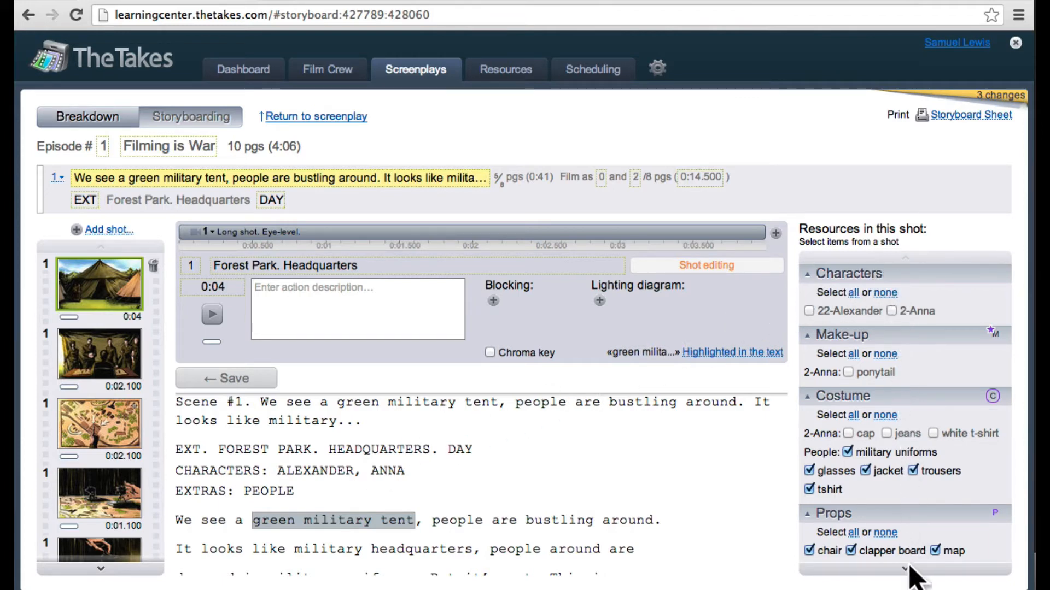
left_click(224, 268)
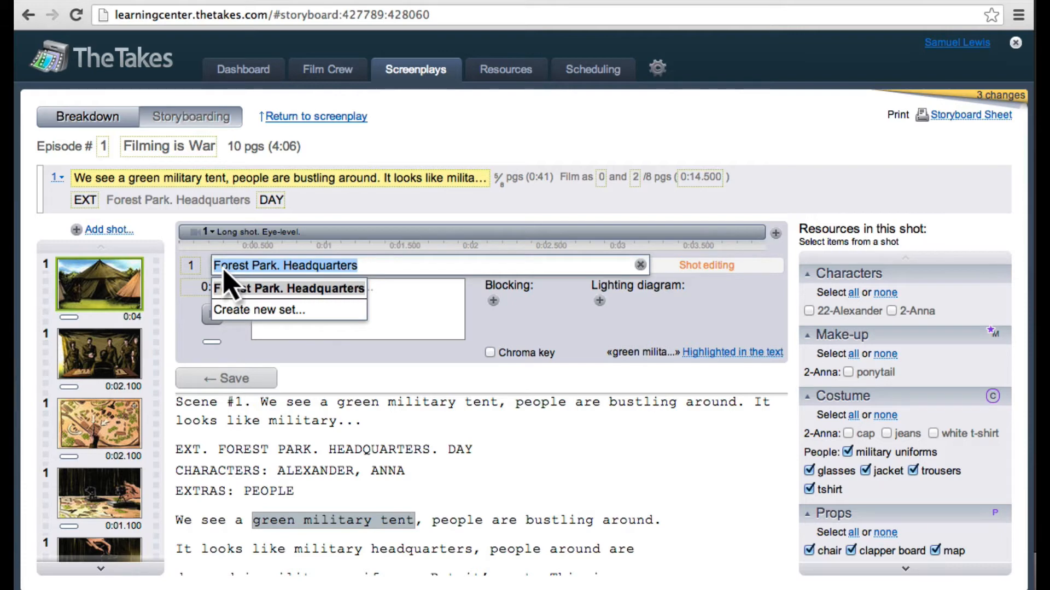
key("Return")
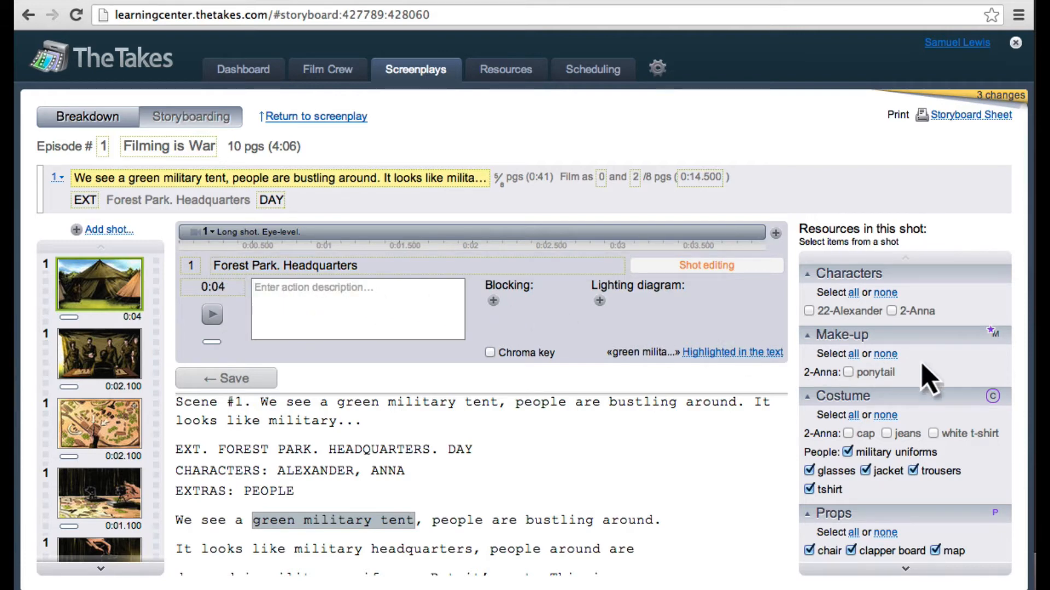
Step: Add the characters 22-Alexander and 2-Anna to the resources of the first shot
scroll(938, 377, "down", 5)
scroll(938, 377, "up", 4)
left_click(809, 310)
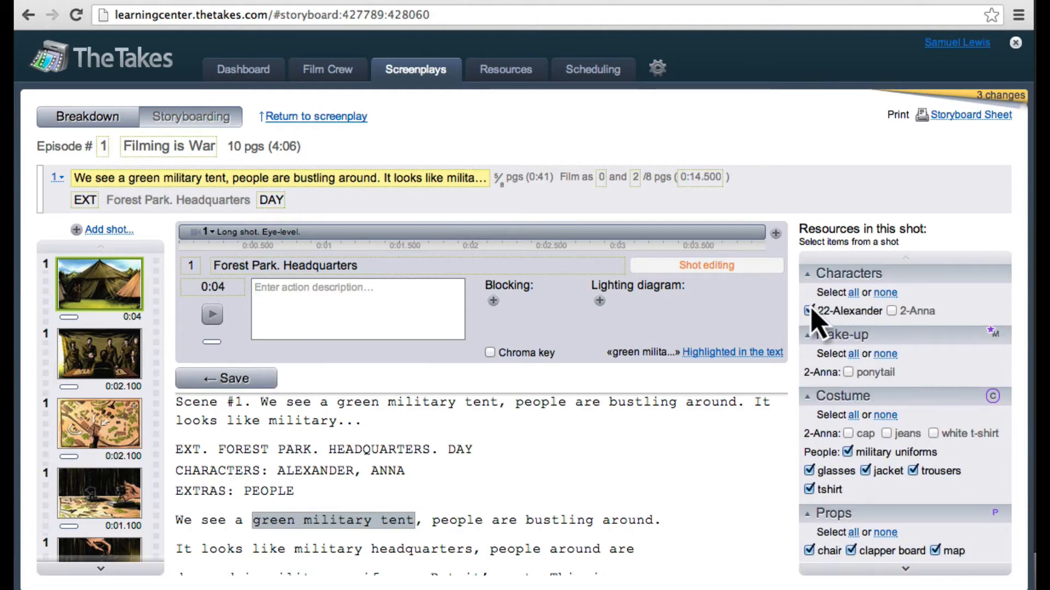
left_click(891, 310)
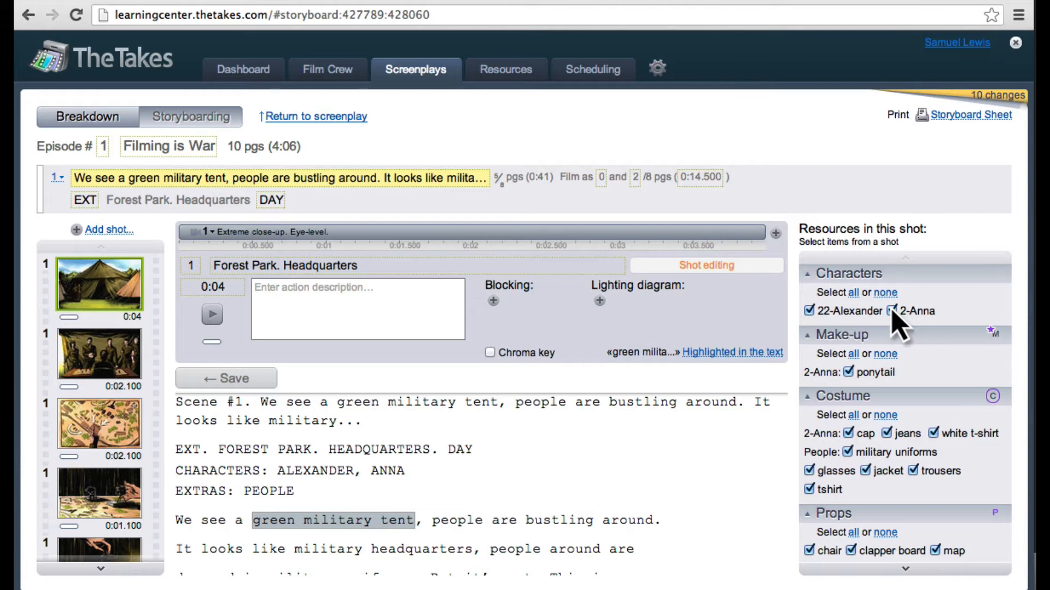
Step: Set the first shot's main camera to a Very close-up plan, High angle and Arc movement, and show its additional parameters
left_click(234, 233)
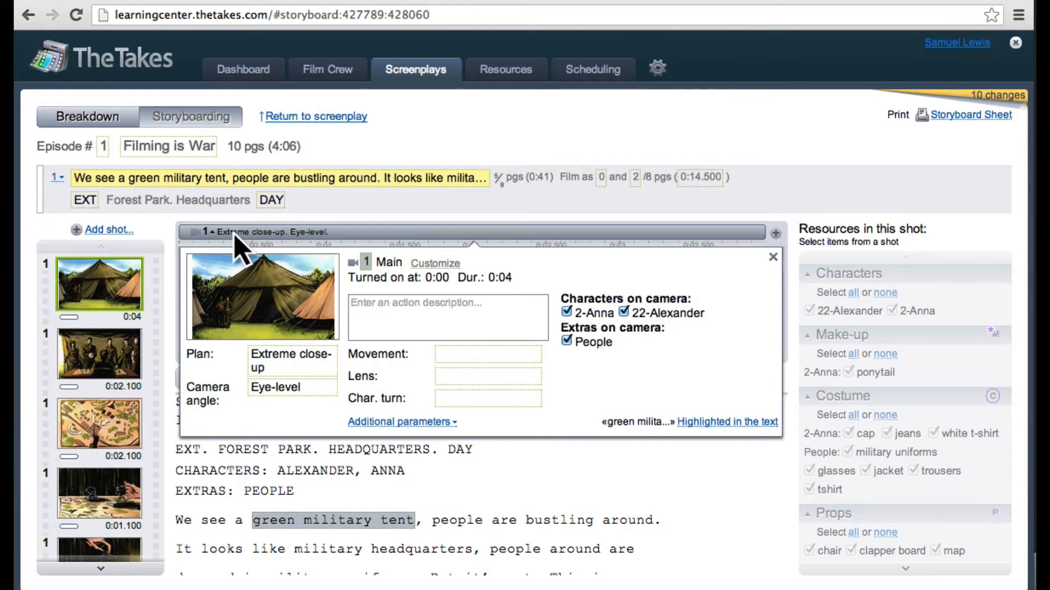
left_click(321, 358)
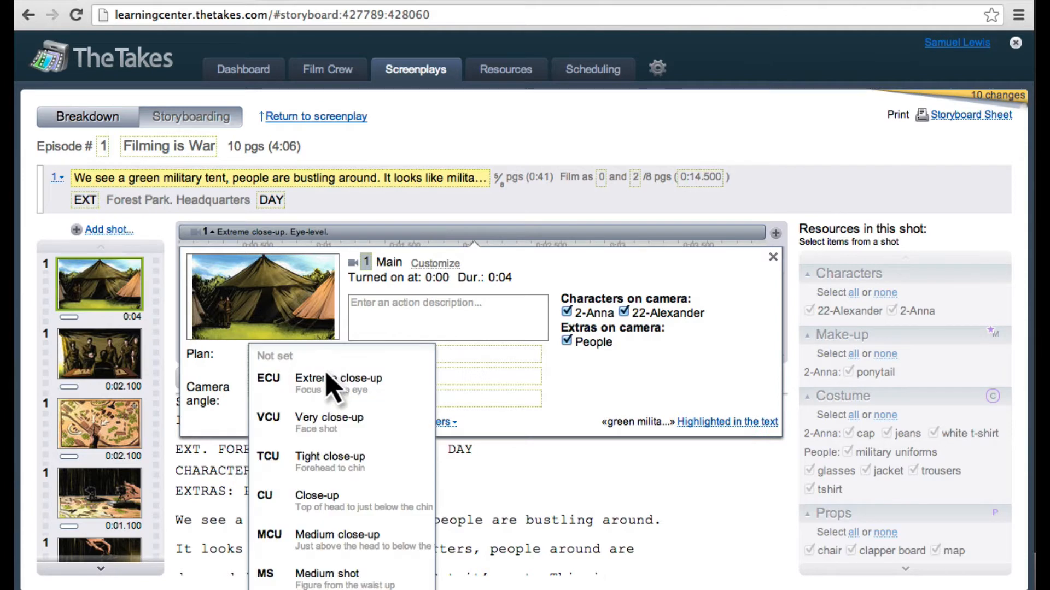
left_click(350, 418)
left_click(328, 385)
left_click(280, 415)
left_click(488, 354)
left_click(448, 403)
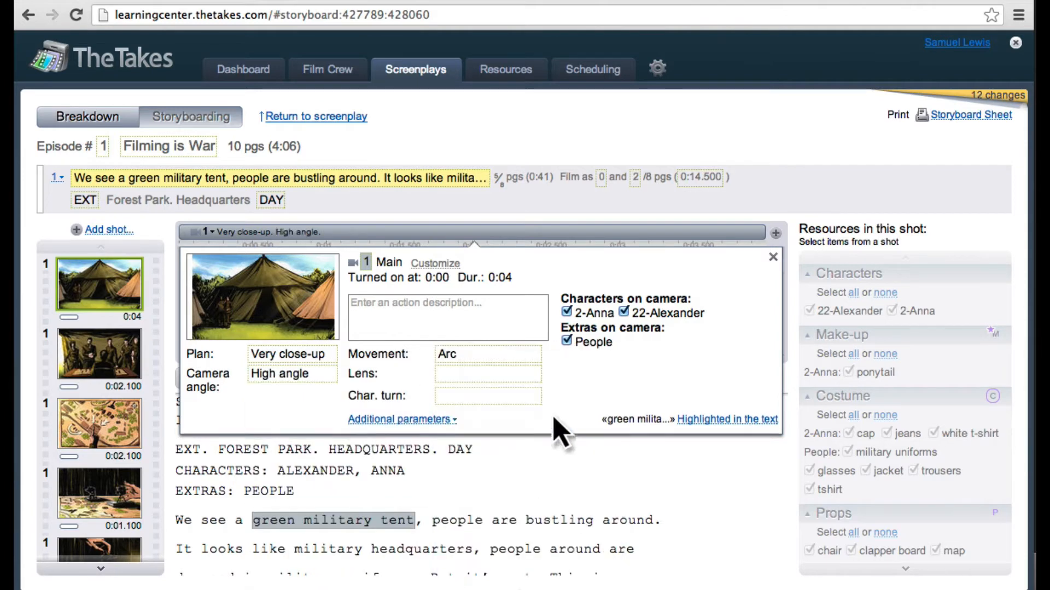
left_click(514, 377)
left_click(402, 419)
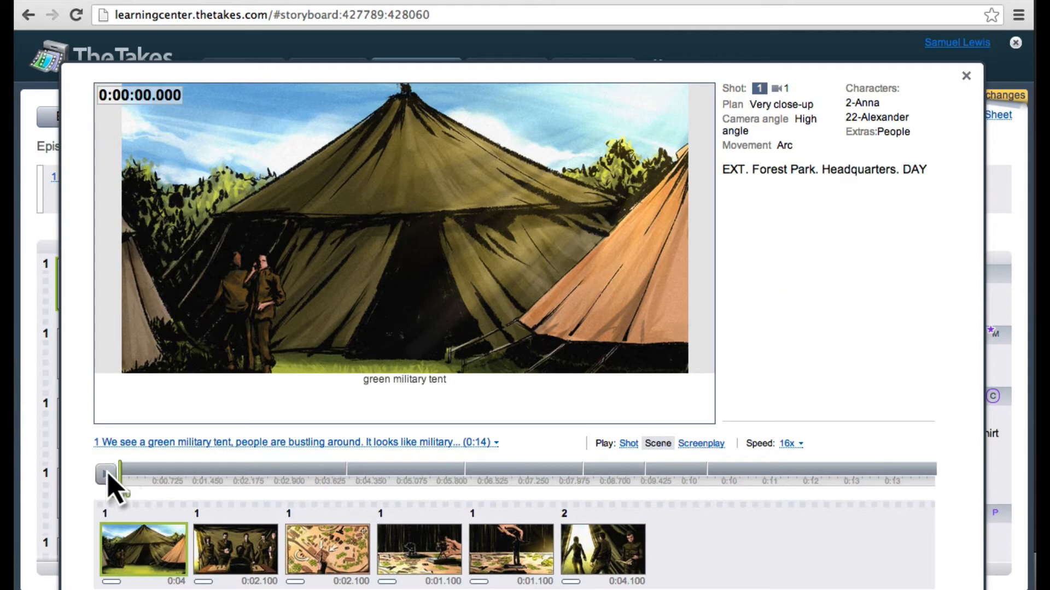
Step: Play back the storyboard of scene 1 and close the player
left_click(108, 474)
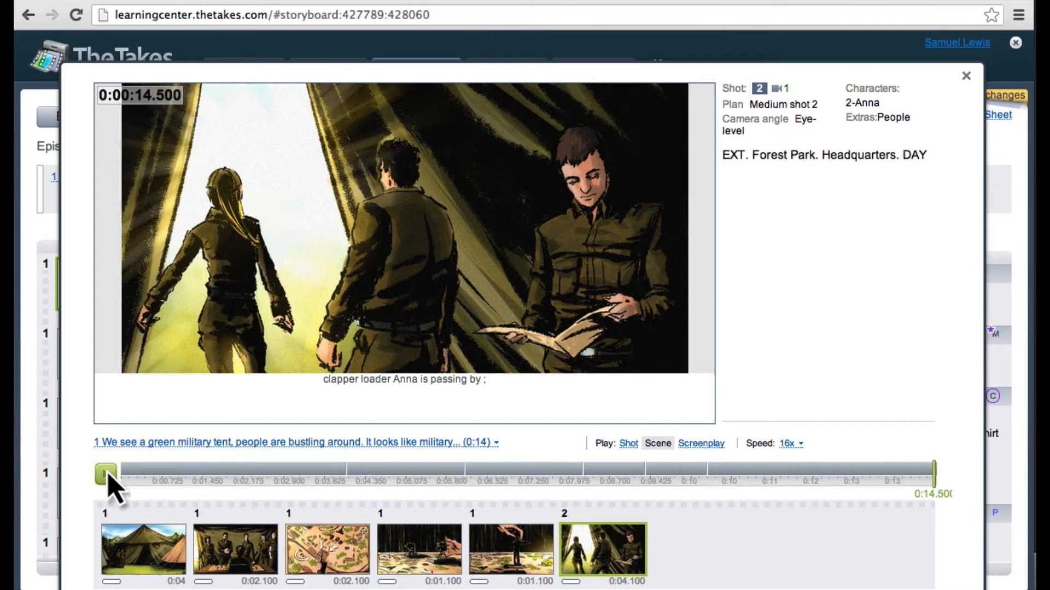
key("Escape")
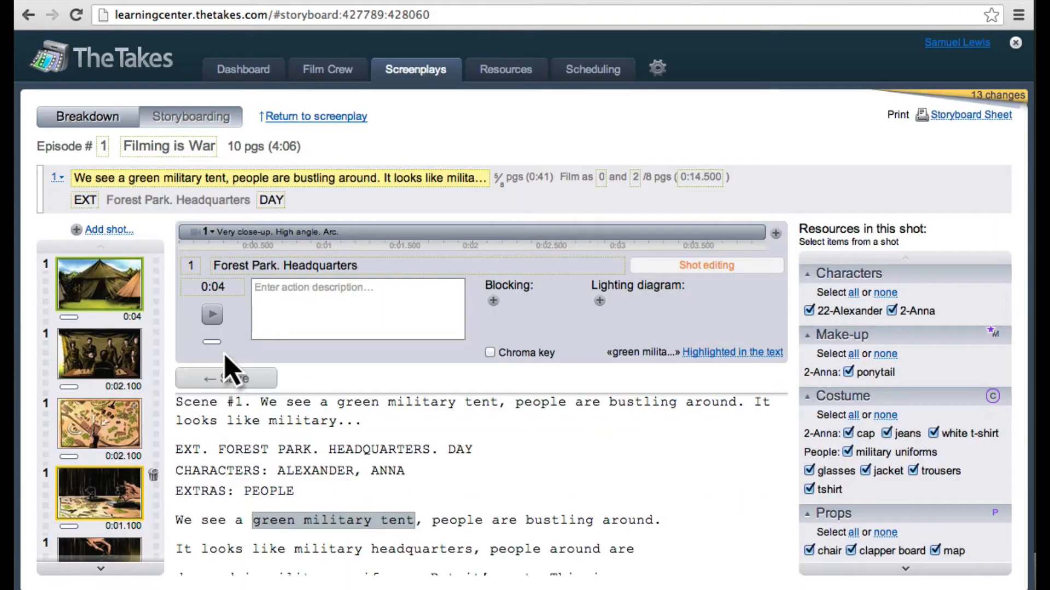
Step: Go to the resources and open the characteristics on the card of the actor approved as Constantine
left_click(502, 72)
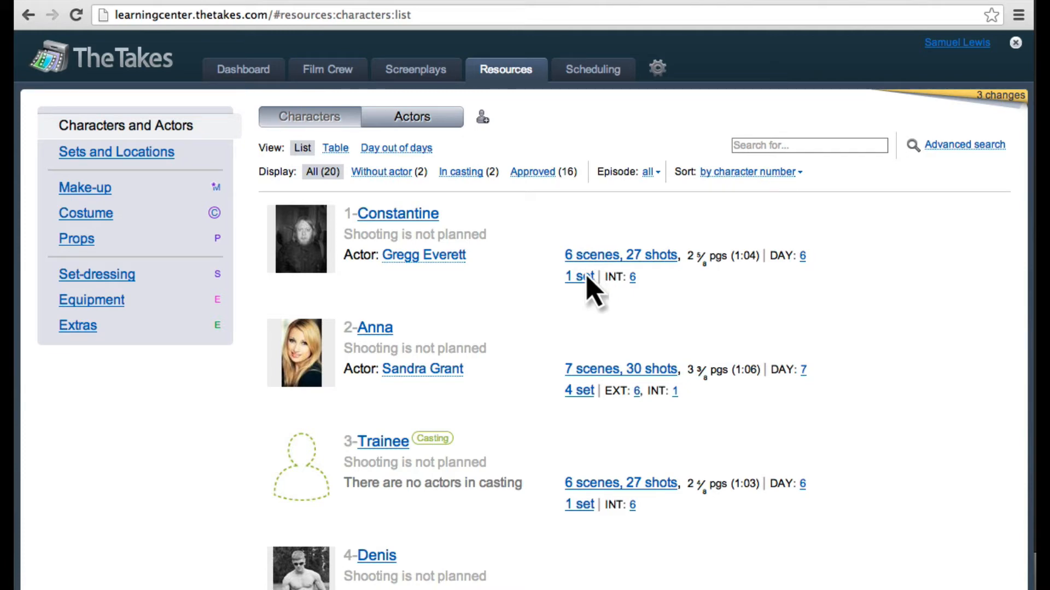
left_click(426, 256)
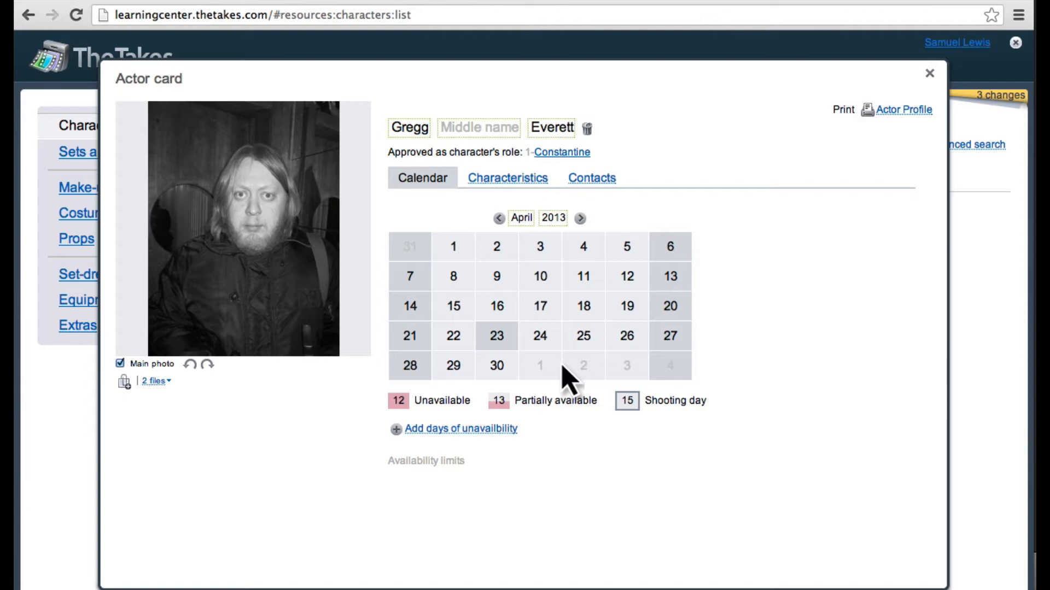
left_click(511, 179)
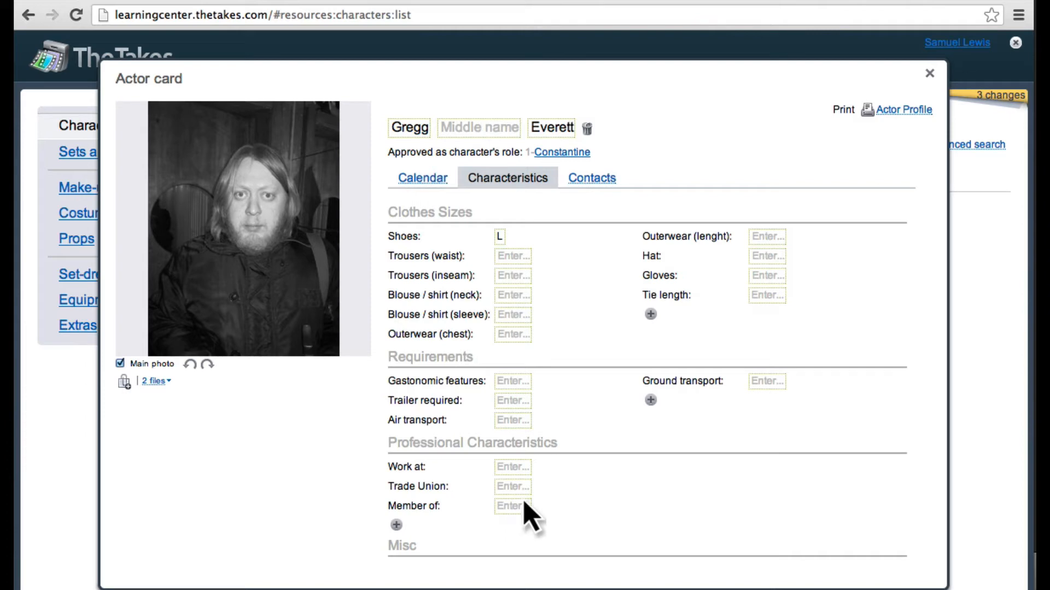
Step: Add a characteristic titled "New characteristic" with the Phone value type to the actor's Clothes Sizes, and close the card
left_click(650, 314)
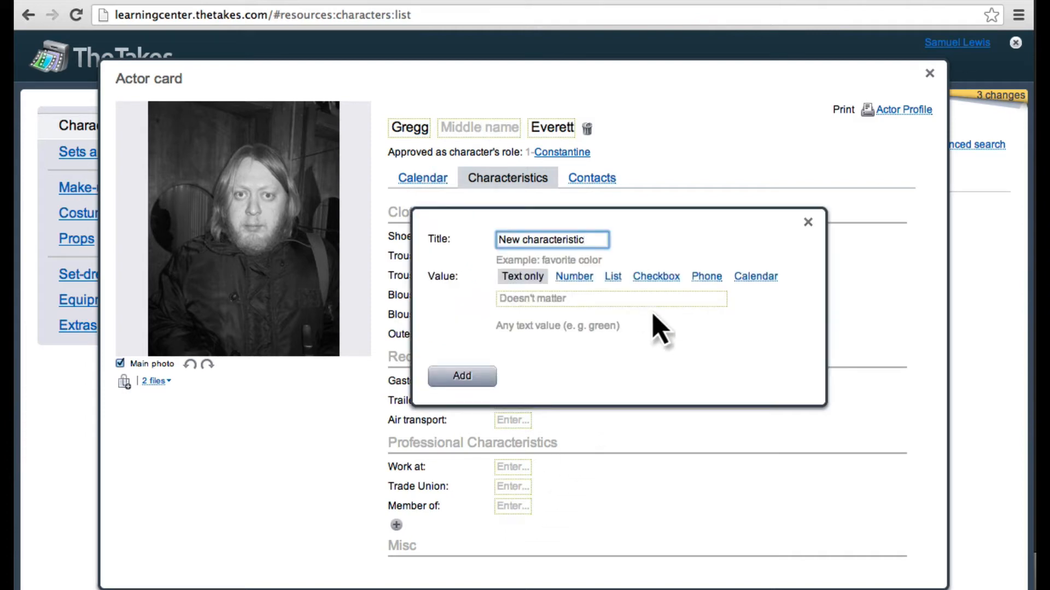
left_click(615, 277)
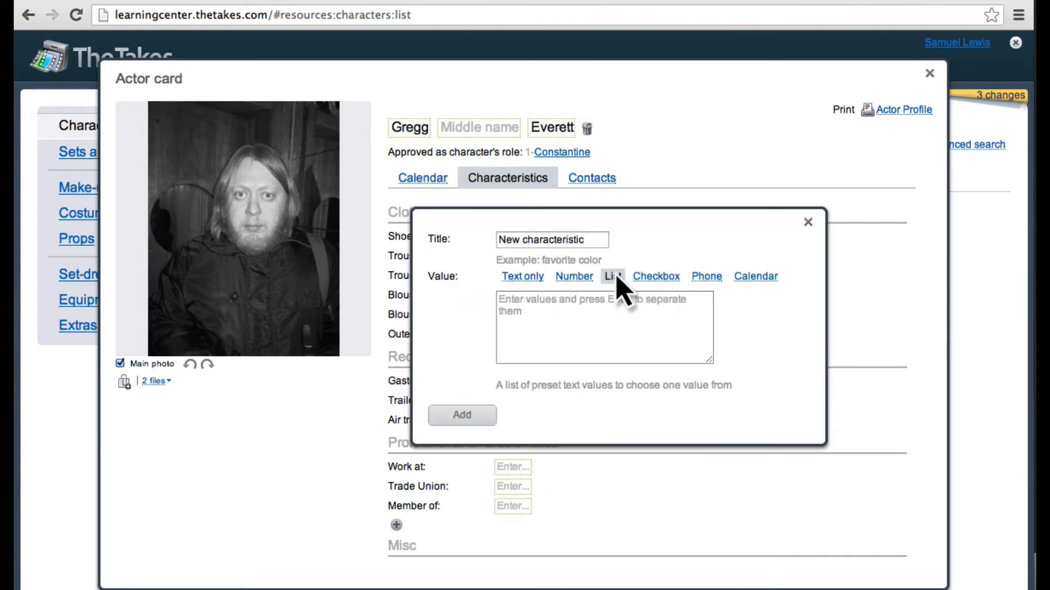
left_click(658, 277)
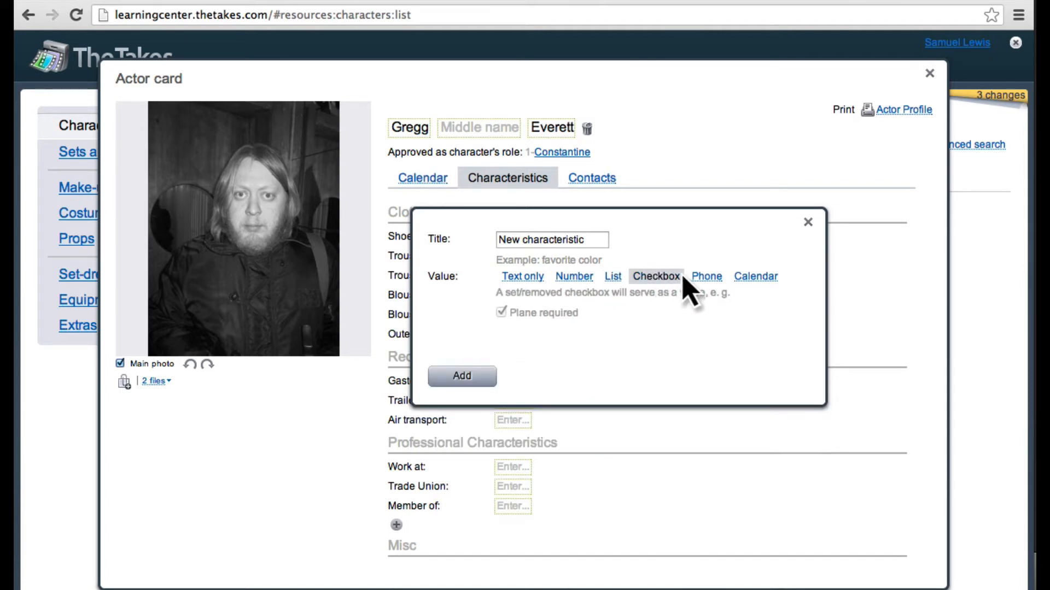
left_click(705, 278)
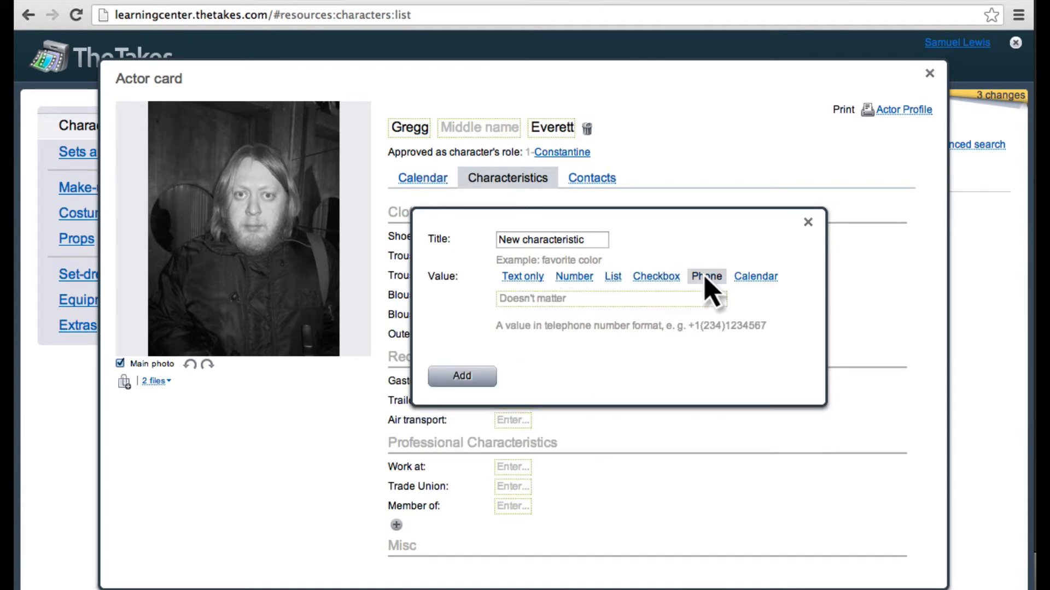
key("Return")
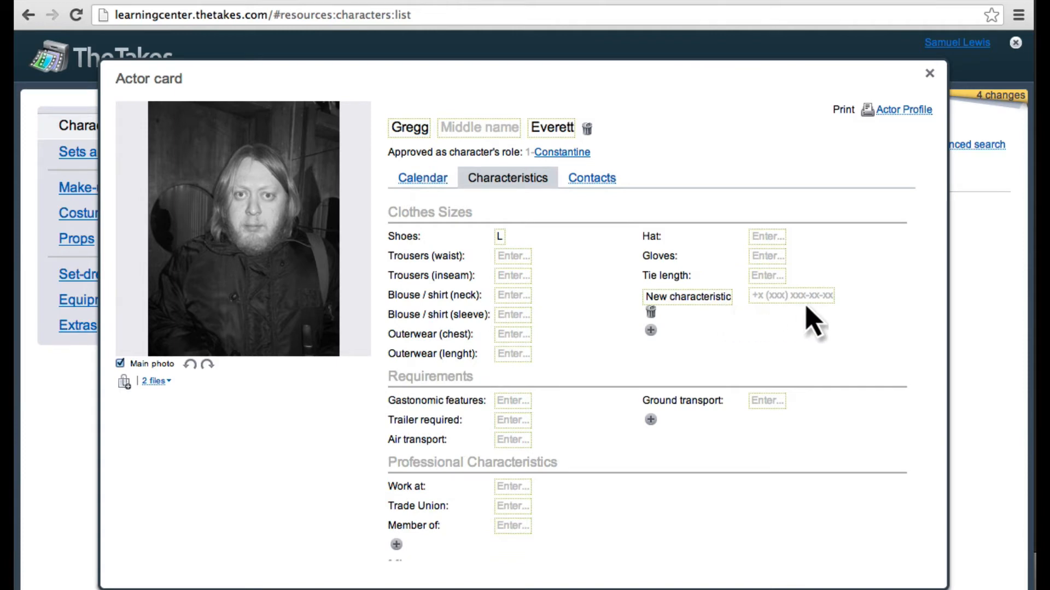
key("Escape")
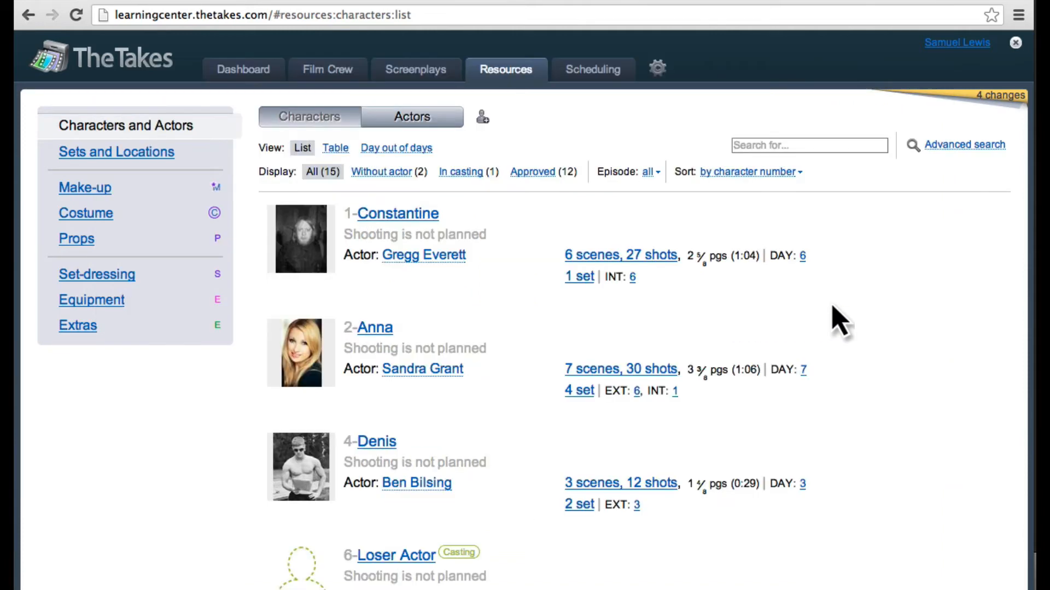
Step: Open the map of the location approved for the INT. Studio set and move its address marker to Denman Street at Robson Street
left_click(117, 155)
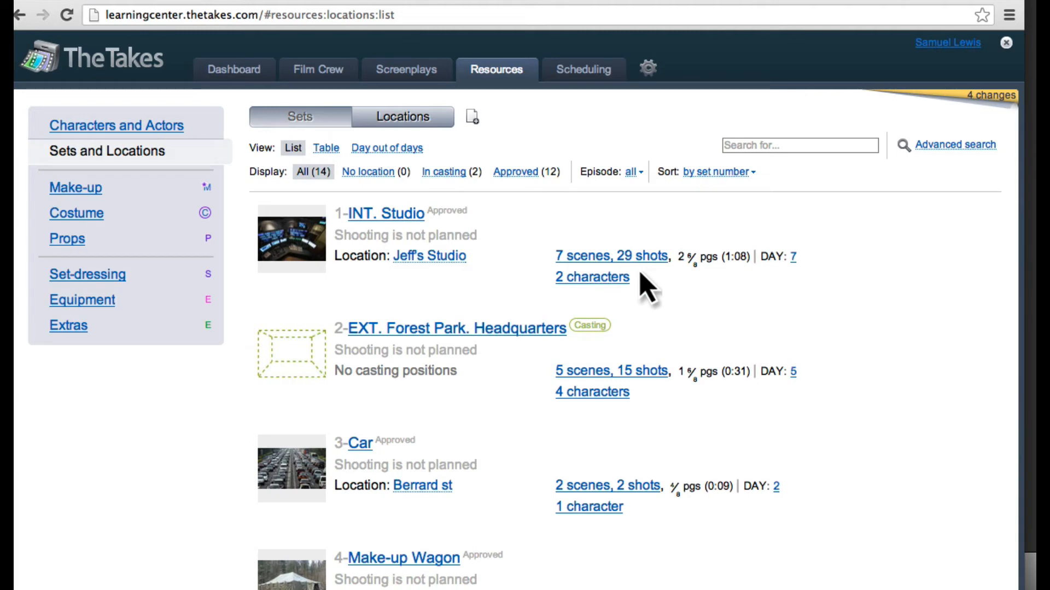
left_click(435, 257)
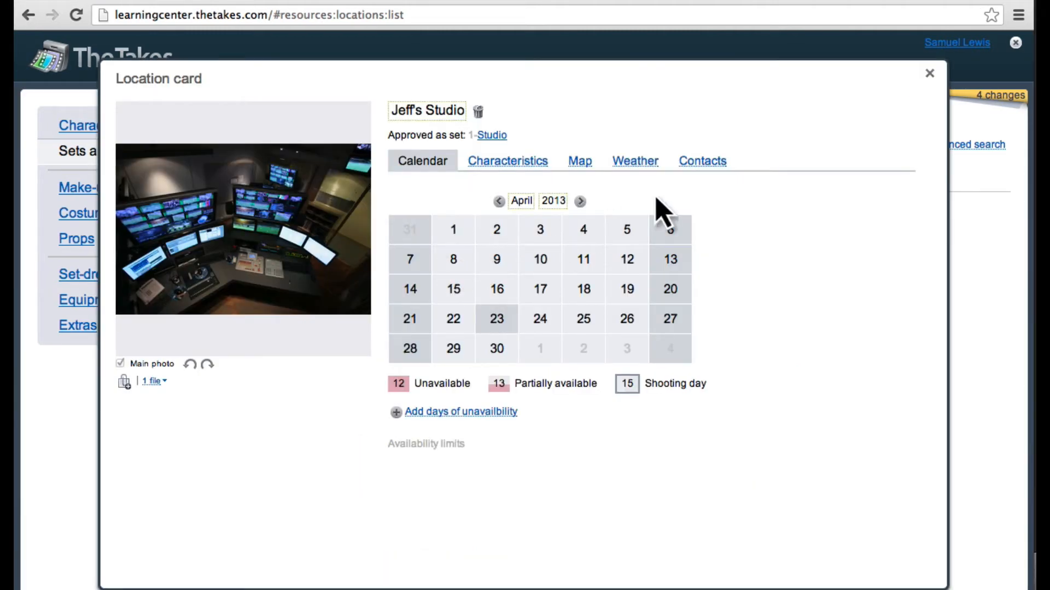
left_click(583, 166)
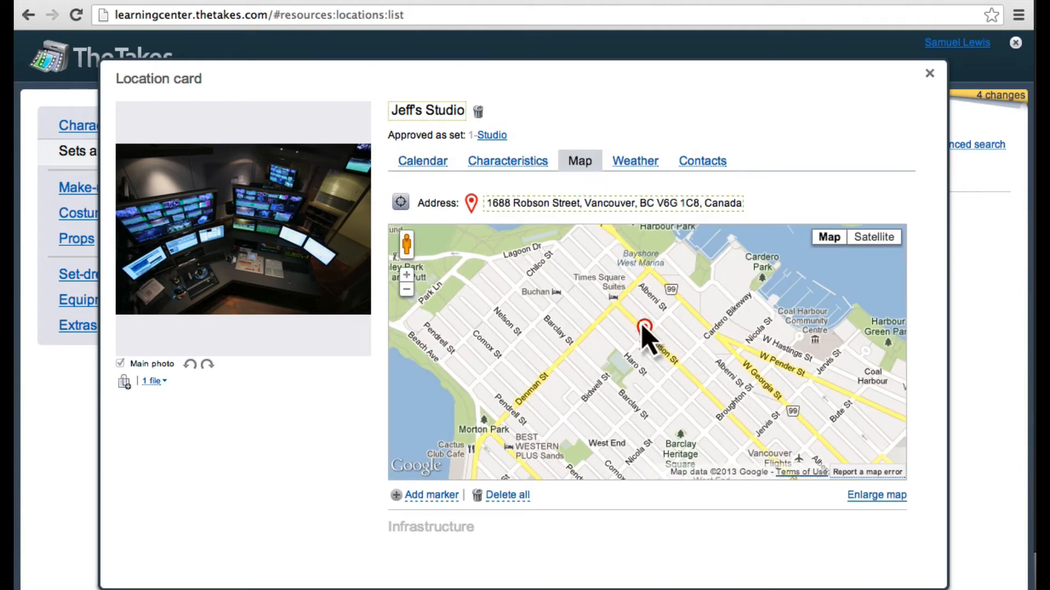
left_click_drag(649, 343, 623, 296)
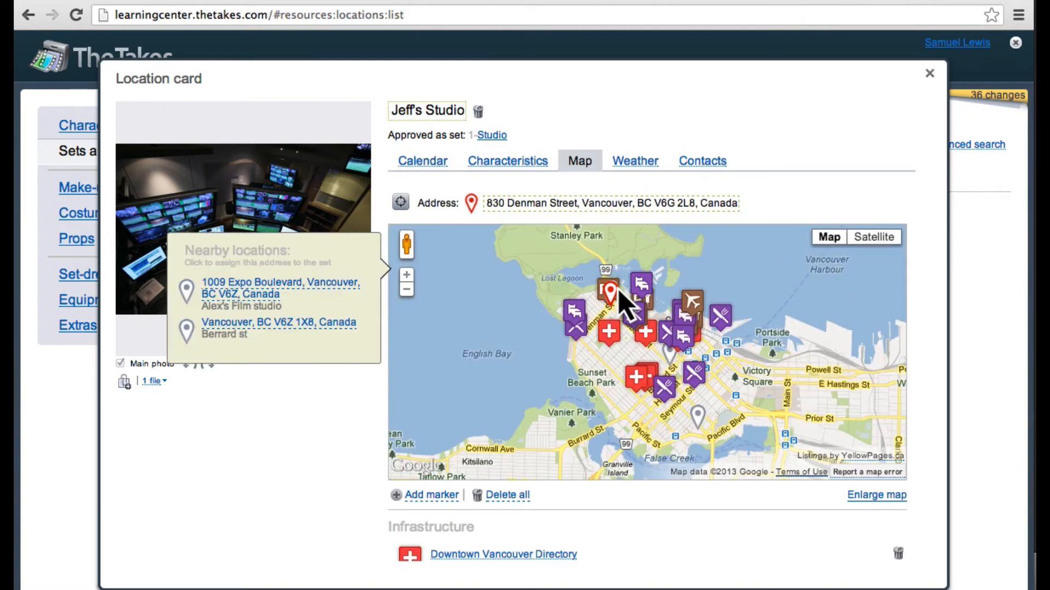
Step: Add an infrastructure marker to the location map and place it on Denman Street, just northeast of the location's own marker
left_click(406, 275)
left_click(406, 275)
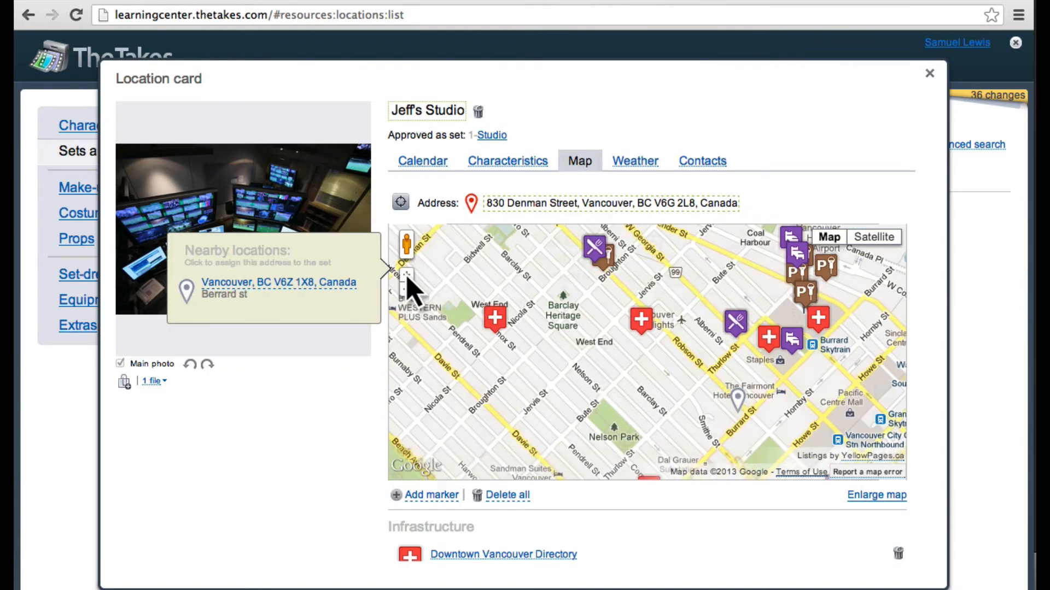
left_click_drag(455, 317, 525, 459)
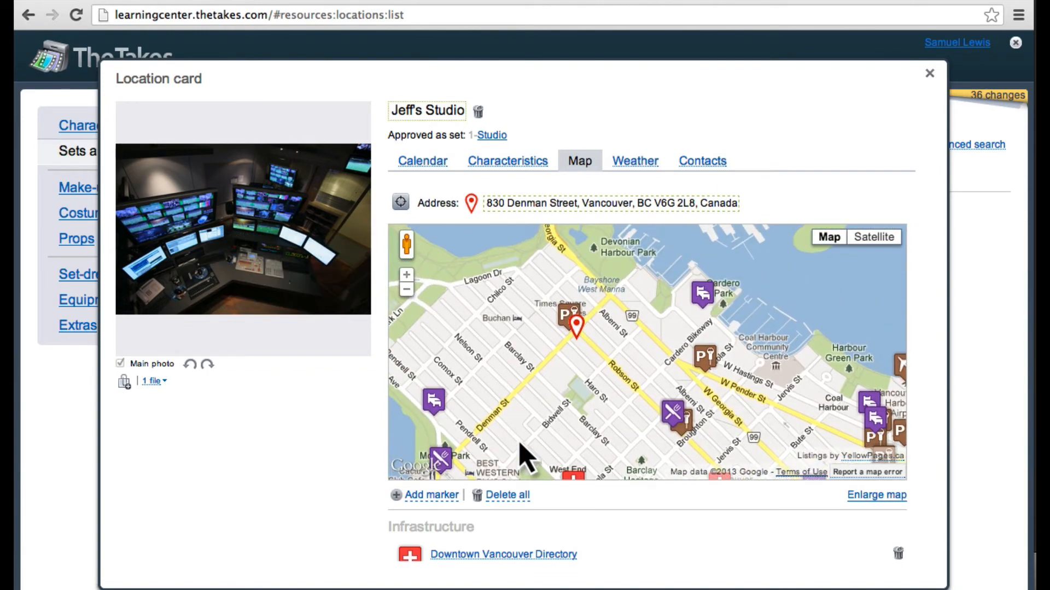
scroll(522, 457, "up", 1)
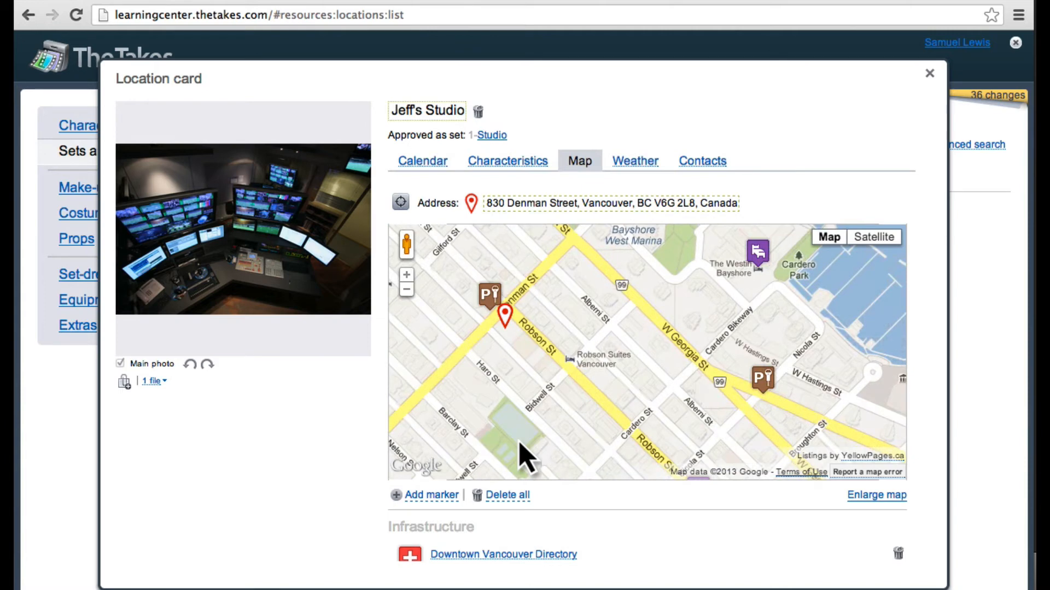
left_click_drag(520, 457, 569, 484)
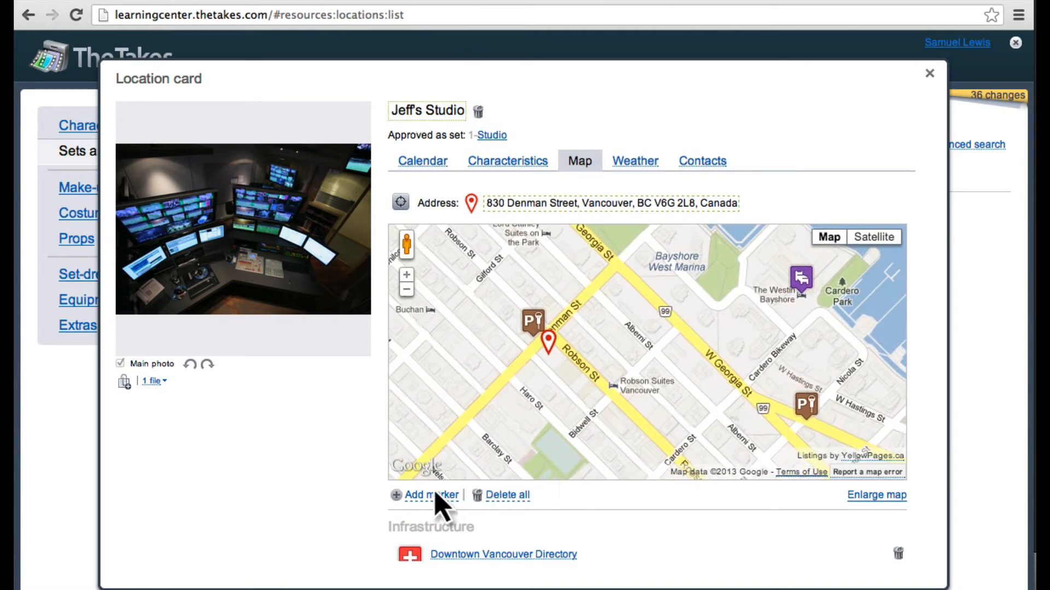
left_click(432, 495)
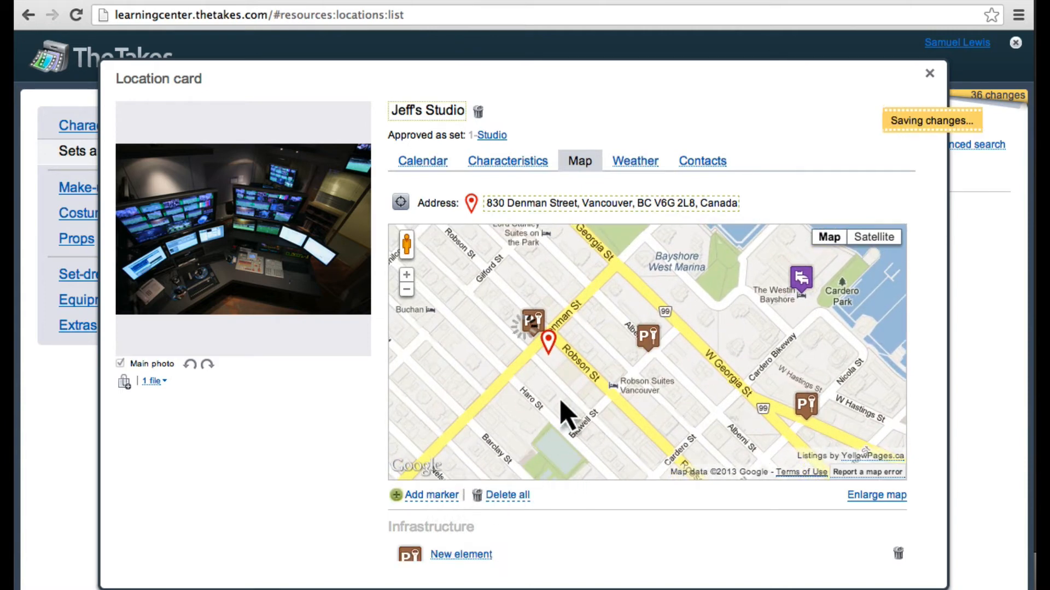
left_click_drag(654, 346, 574, 295)
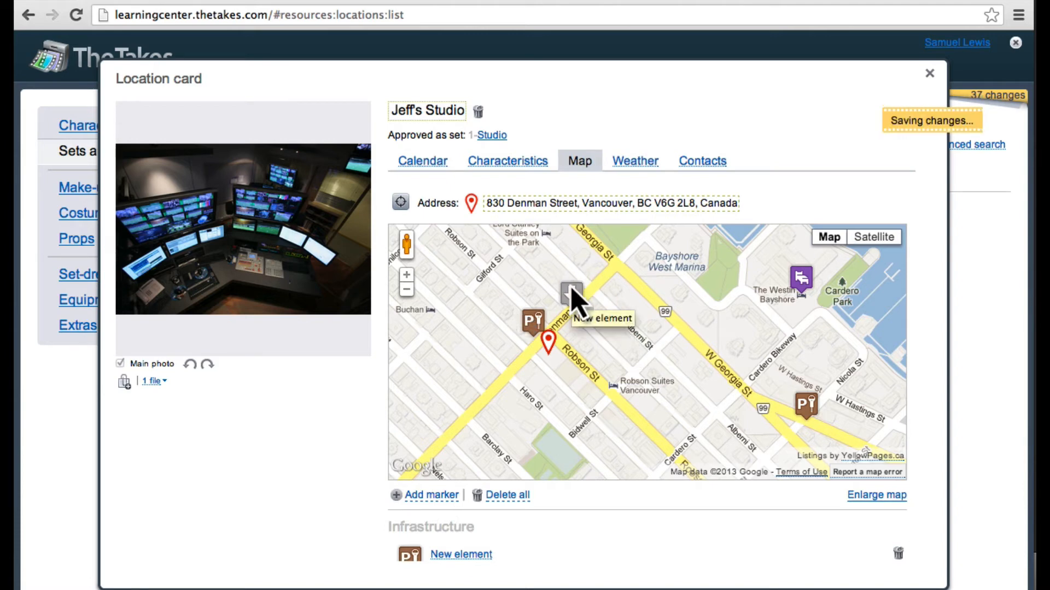
Step: Review the location's weather forecast, including the detailed forecast for 23 April, and close the card
left_click(636, 161)
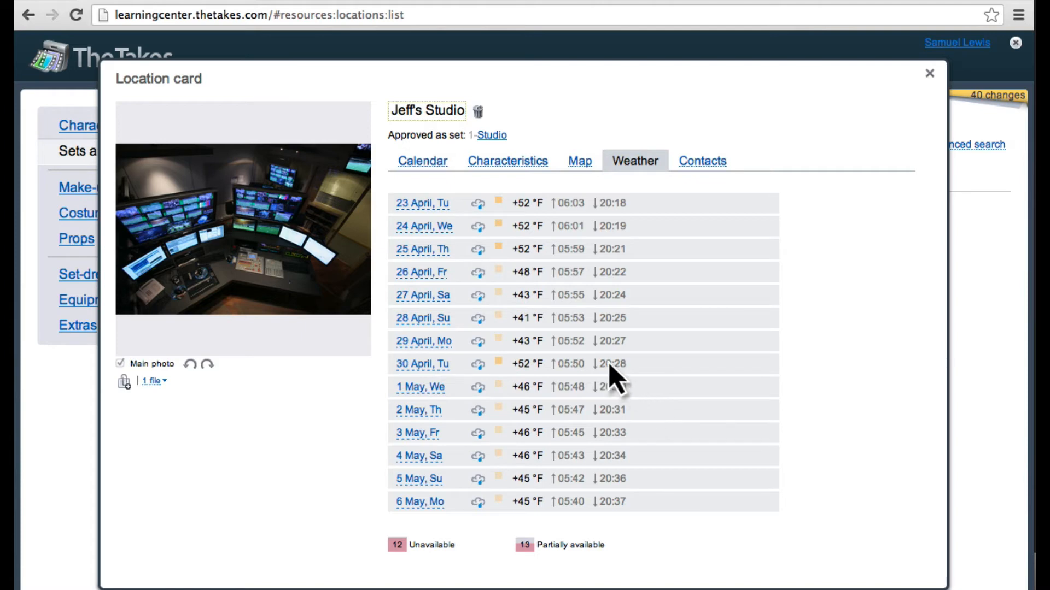
left_click(426, 204)
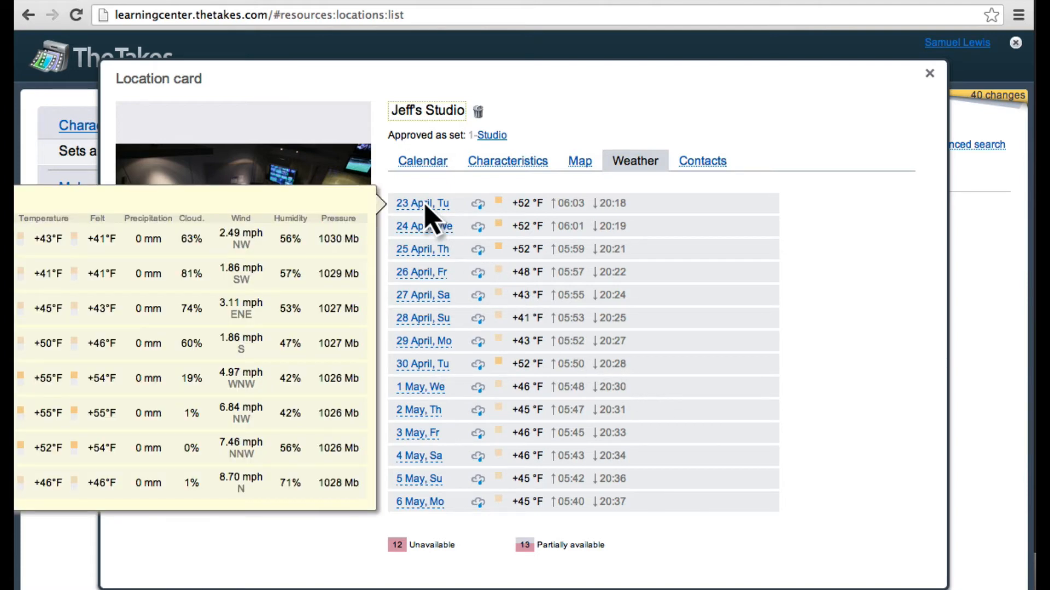
left_click(426, 206)
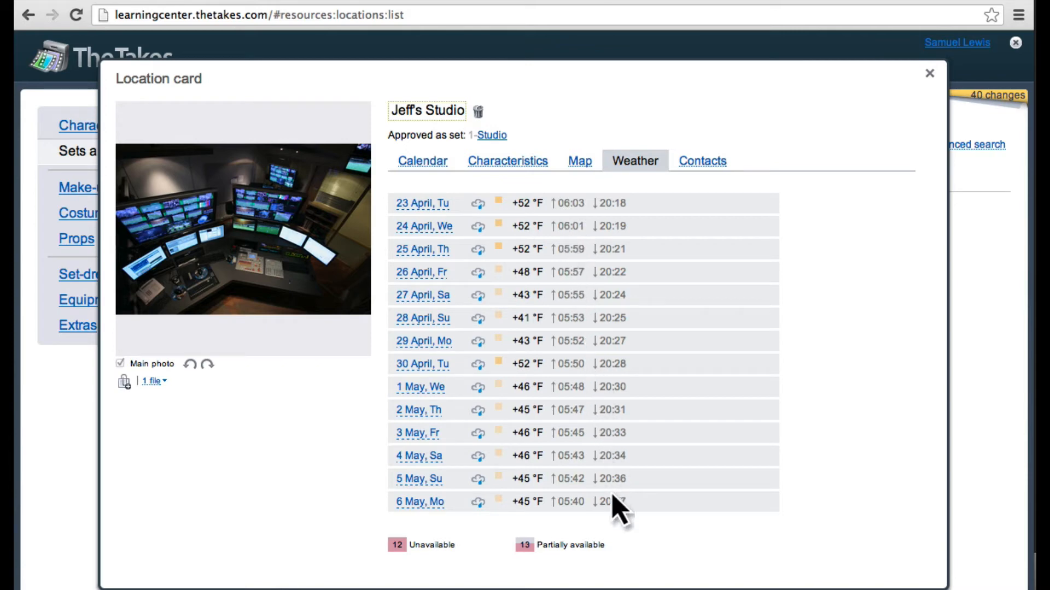
key("Escape")
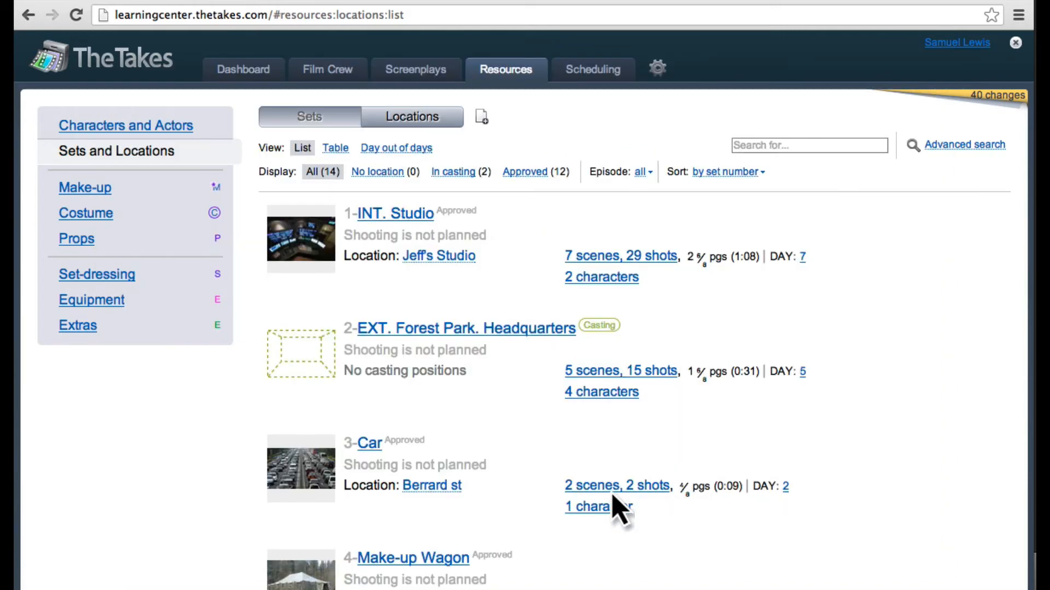
Step: Search the sets for "wagon" and clear the search
left_click(740, 150)
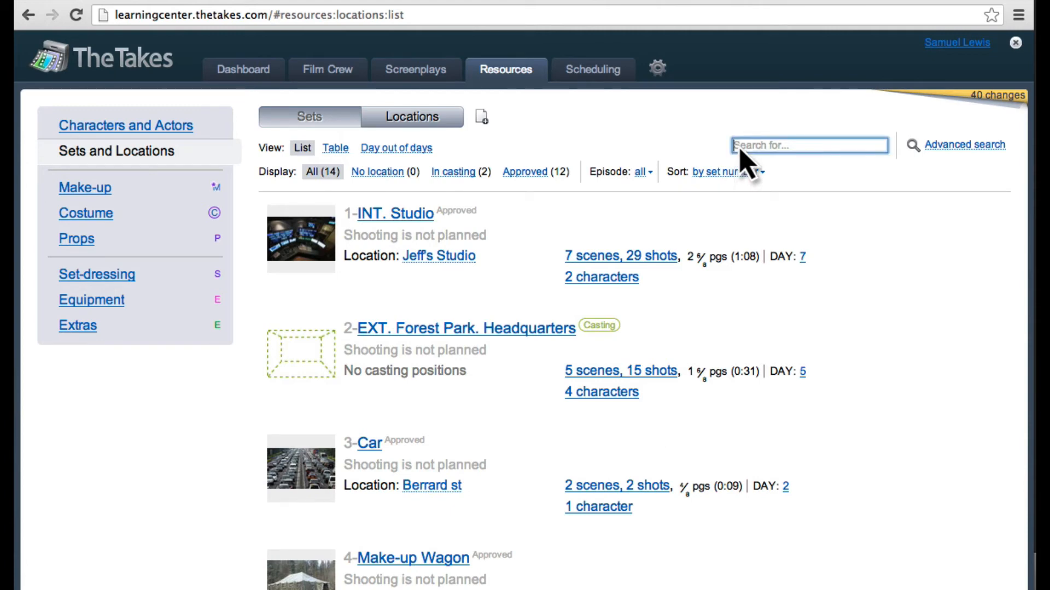
type("w")
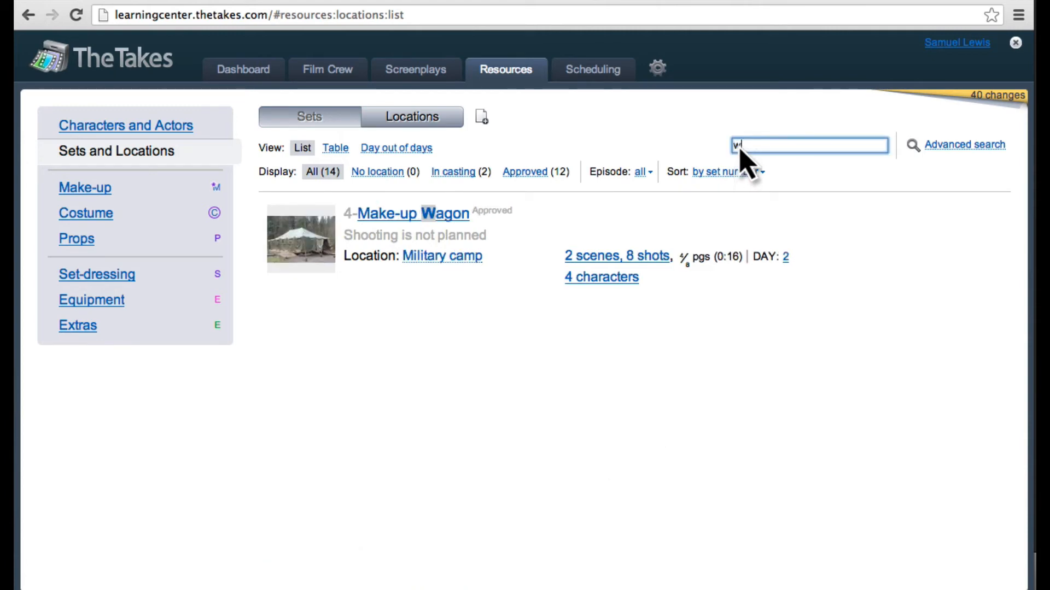
type("agon")
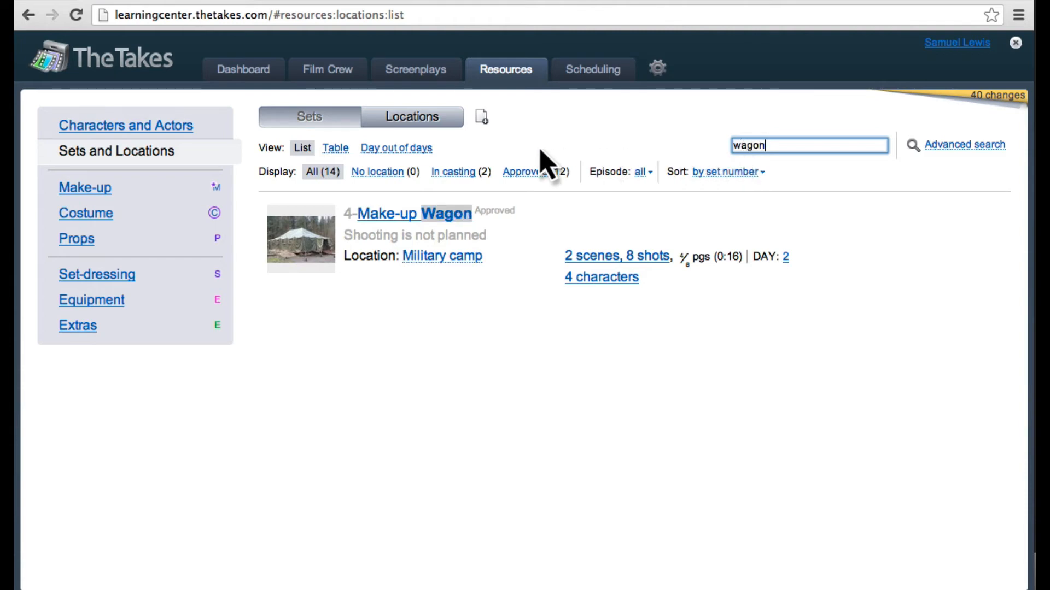
key("Escape")
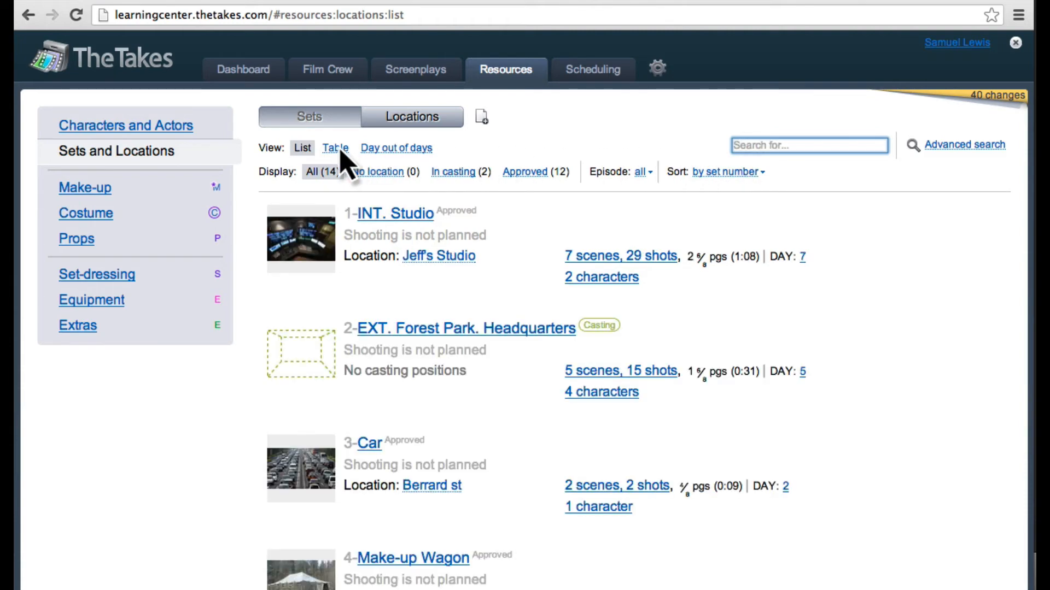
Step: Show the sets as a table and sort it by running time in descending order, after trying the name sort
left_click(335, 149)
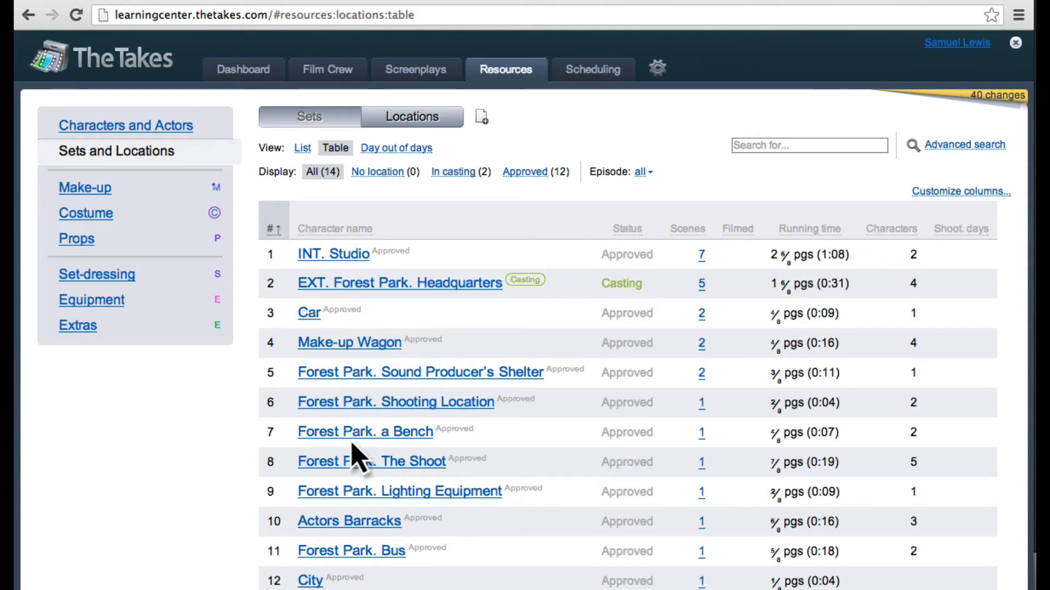
left_click(405, 227)
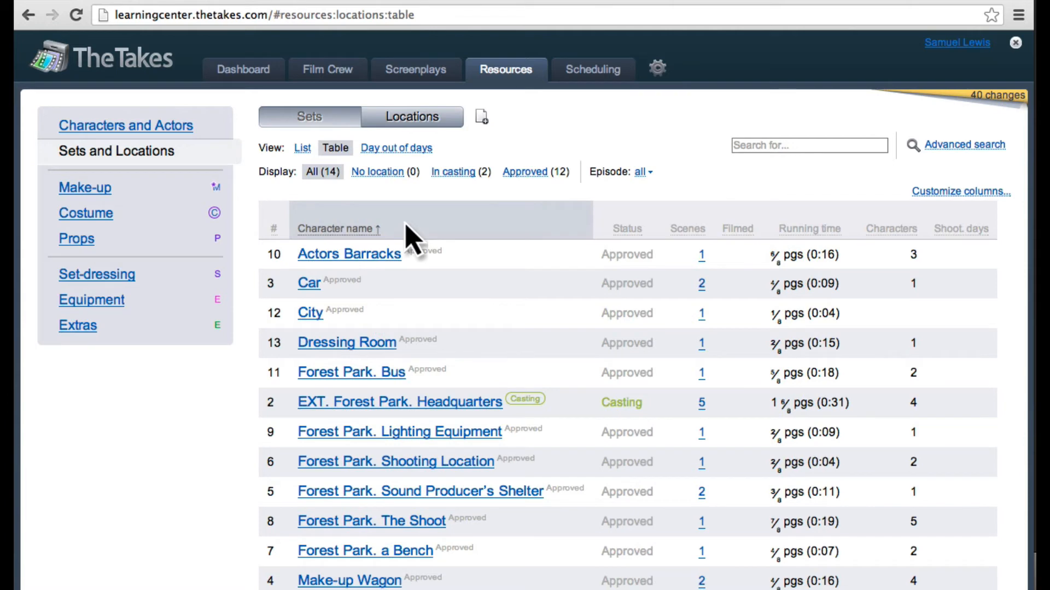
left_click(834, 229)
left_click(835, 227)
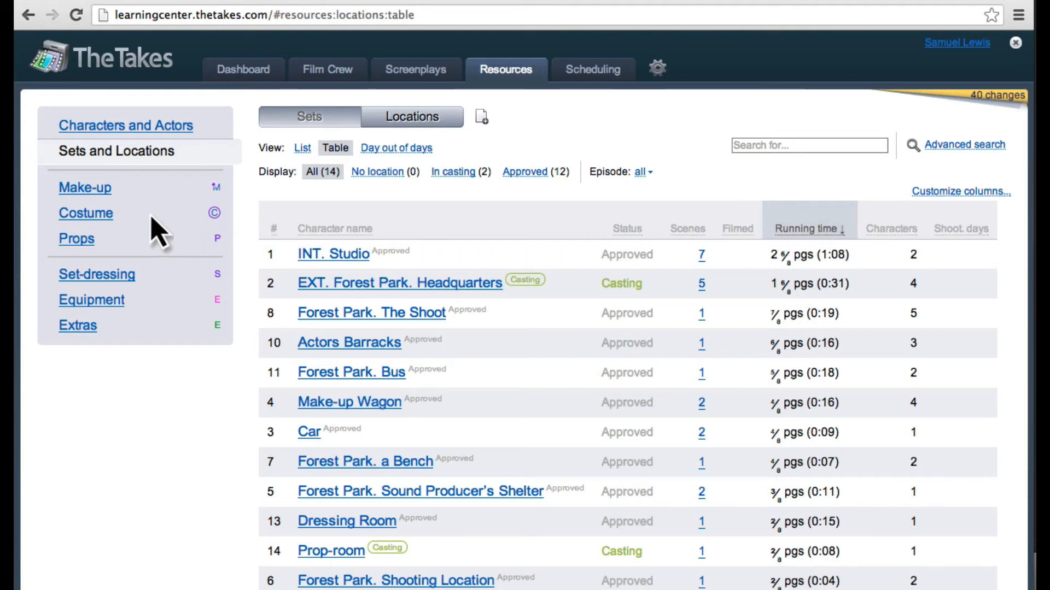
Step: Open the costume Resources List report and turn on its watermark, after trying the option to share it via link
left_click(106, 218)
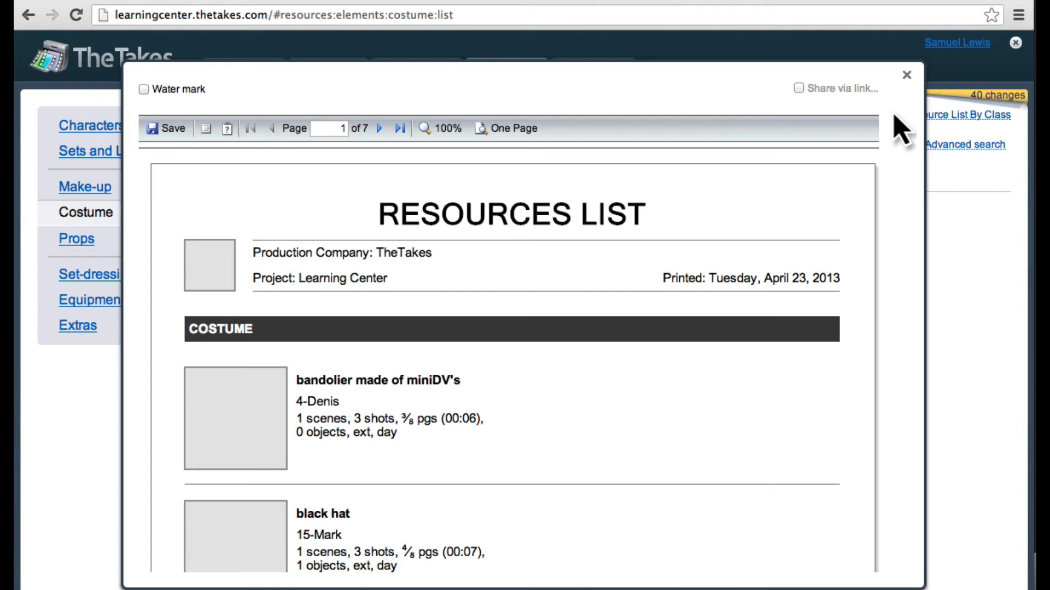
left_click(799, 88)
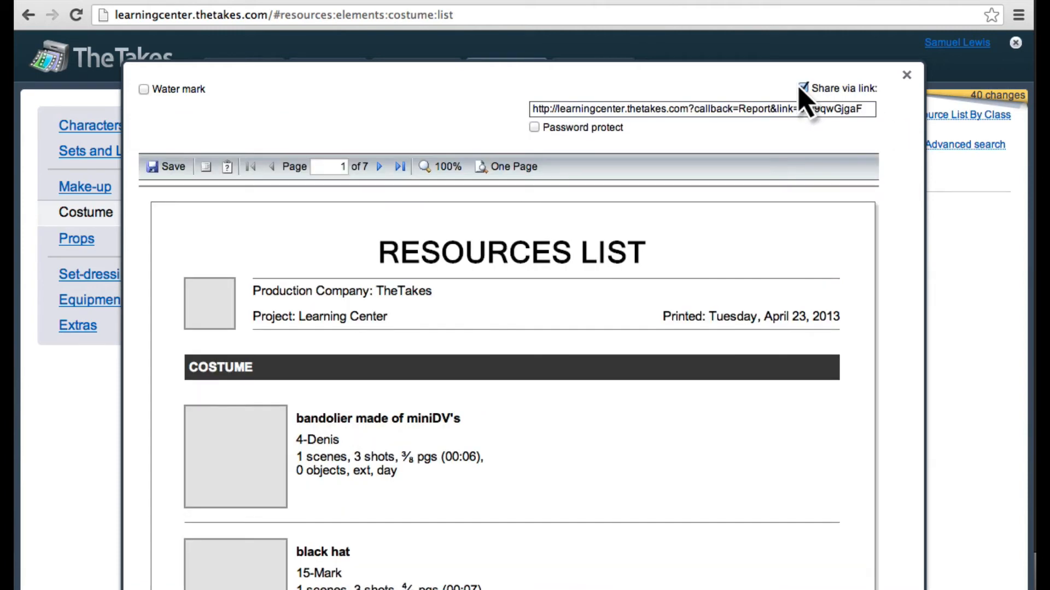
left_click(799, 88)
left_click(144, 90)
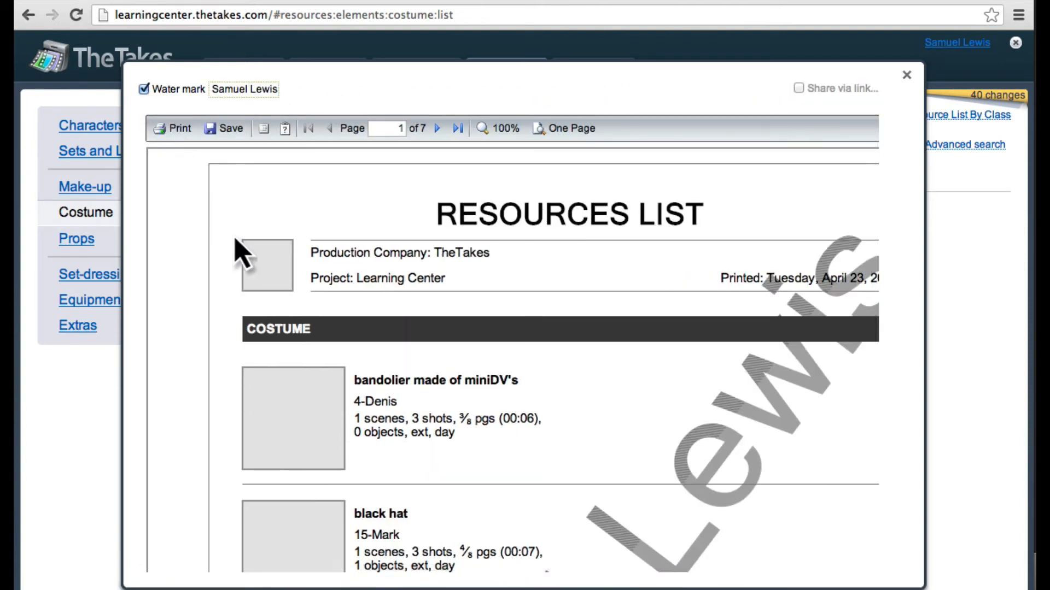
Step: Look through the first page of the costume Resources List report and close it
scroll(240, 254, "down", 5)
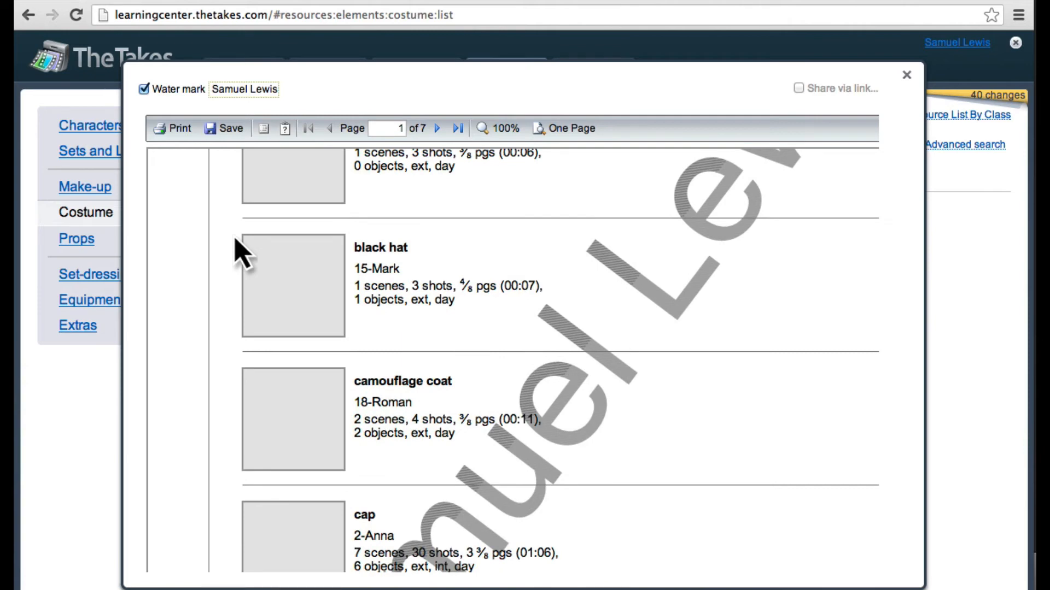
scroll(241, 254, "up", 5)
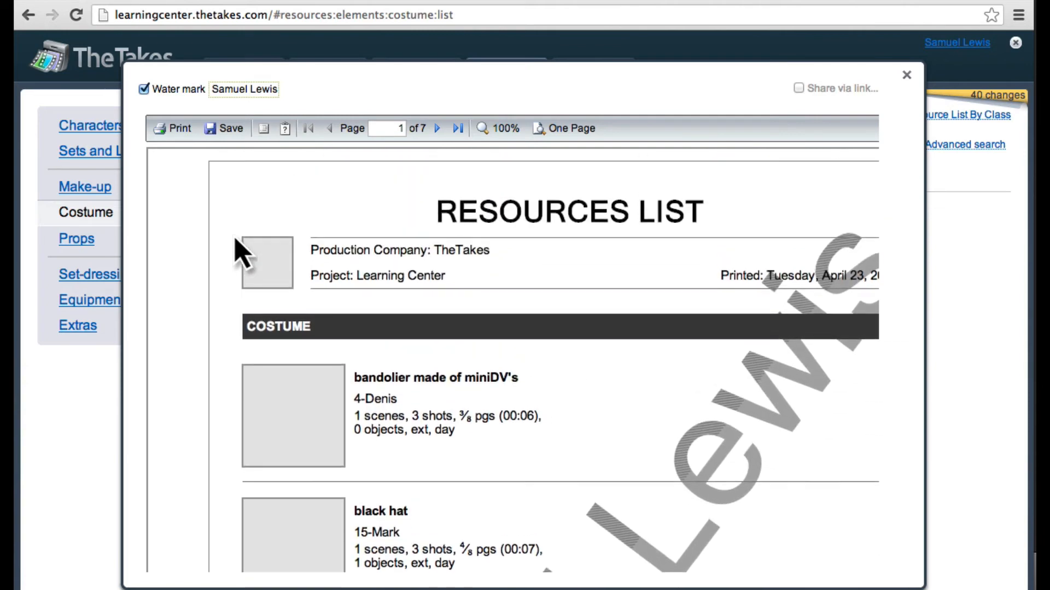
key("Escape")
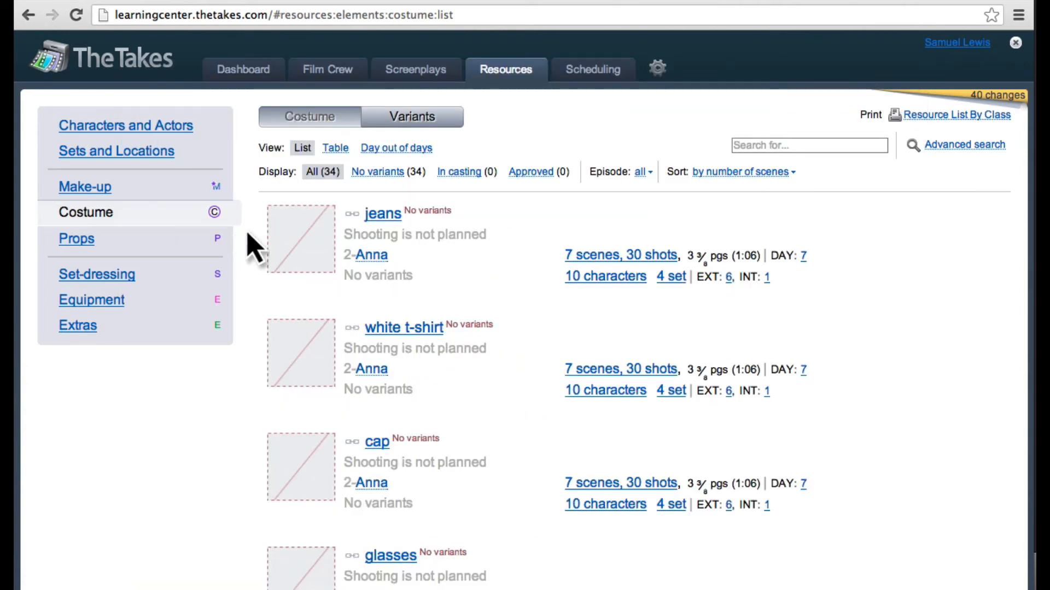
Step: Start creating a production board in Scheduling and select all the scenes found for it
left_click(598, 71)
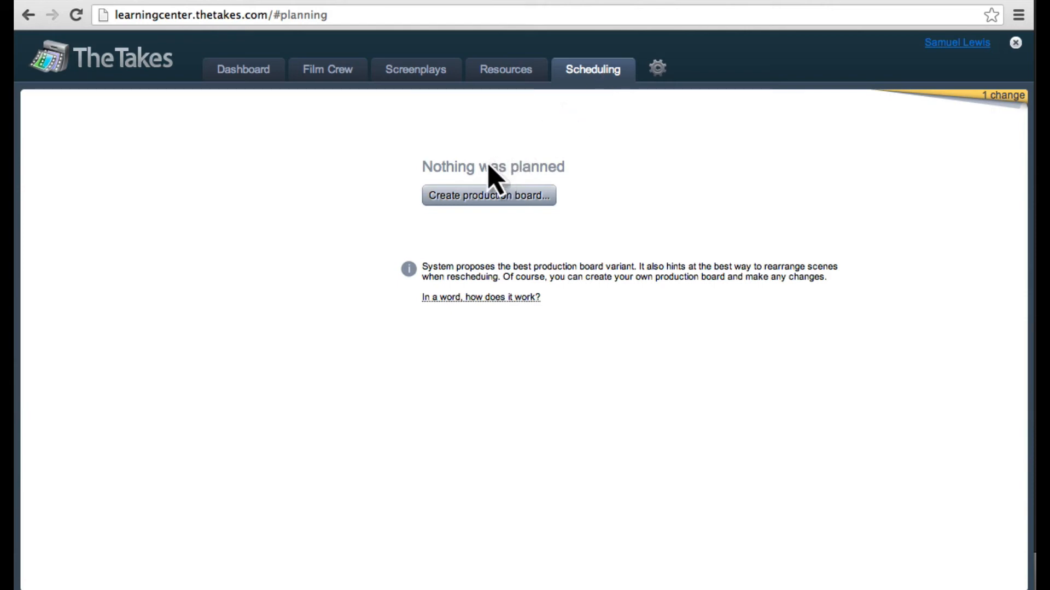
left_click(450, 201)
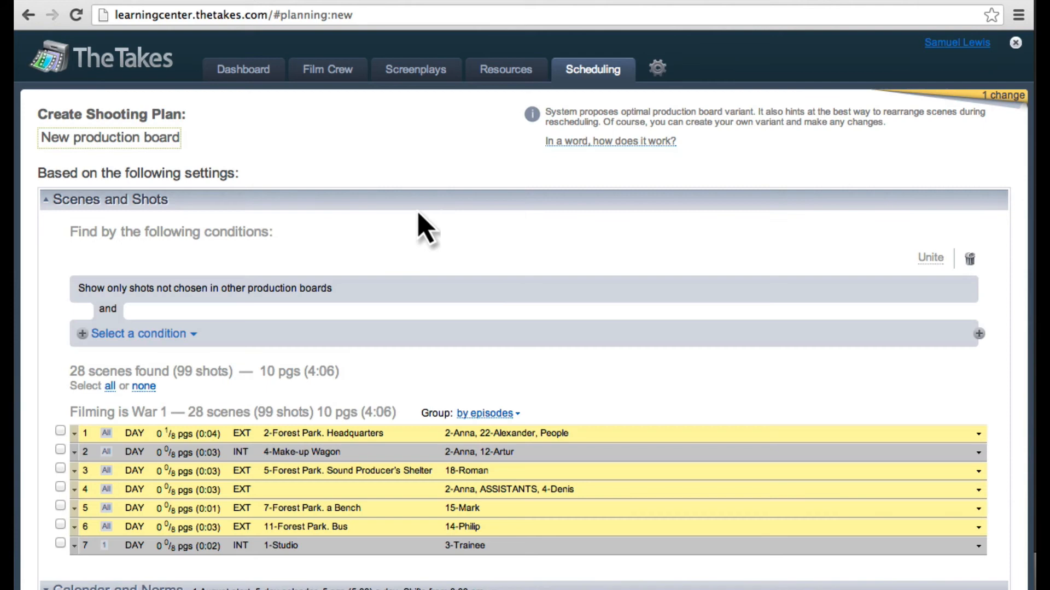
left_click(109, 387)
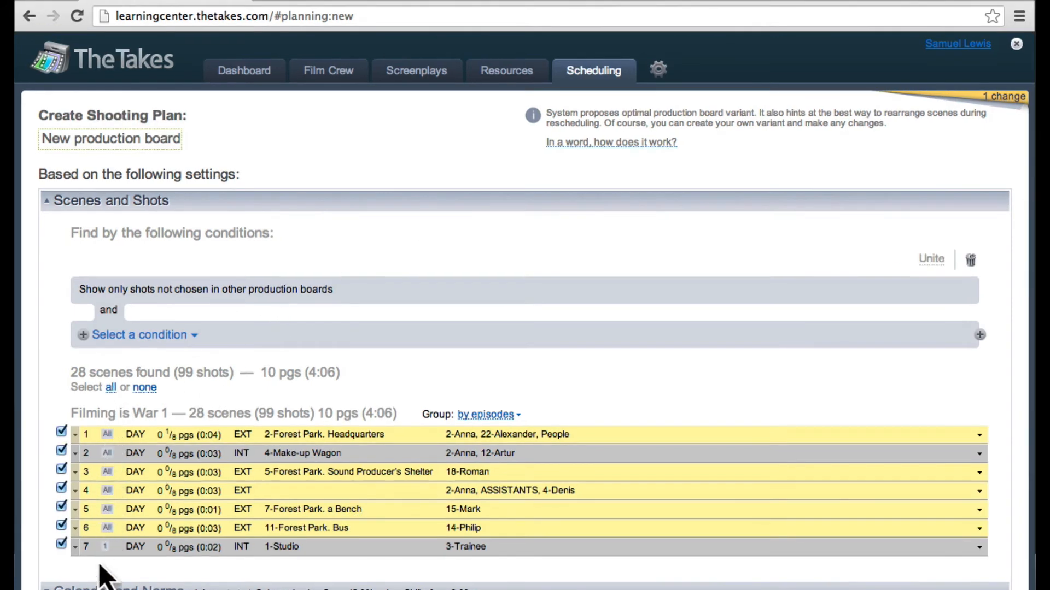
Step: Review the new board's Calendar and Norms, Crew and Additional Parameters settings, and schedule the production board
left_click(98, 586)
scroll(98, 586, "down", 3)
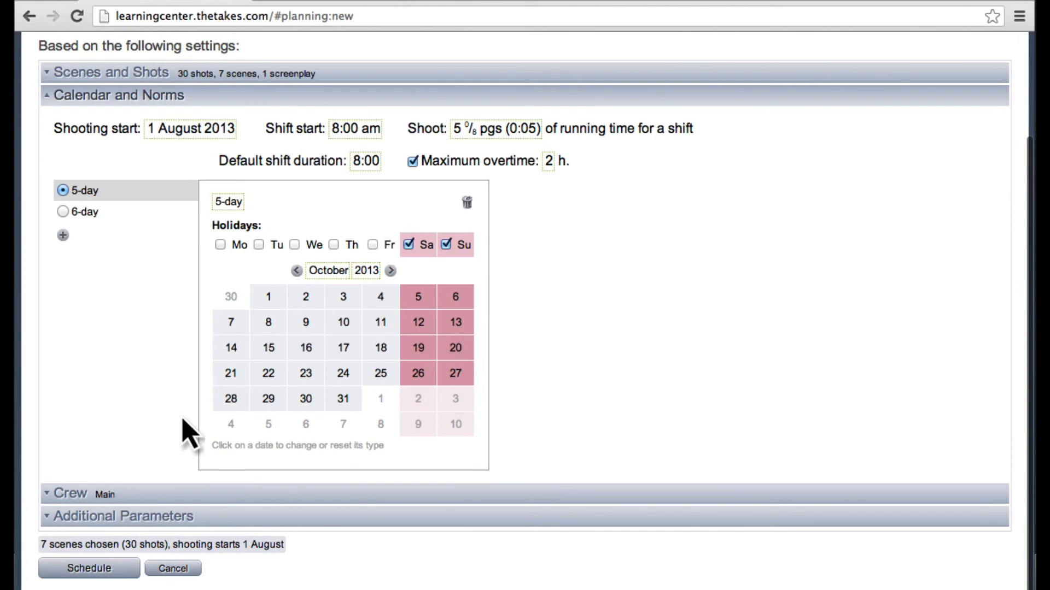
left_click(112, 494)
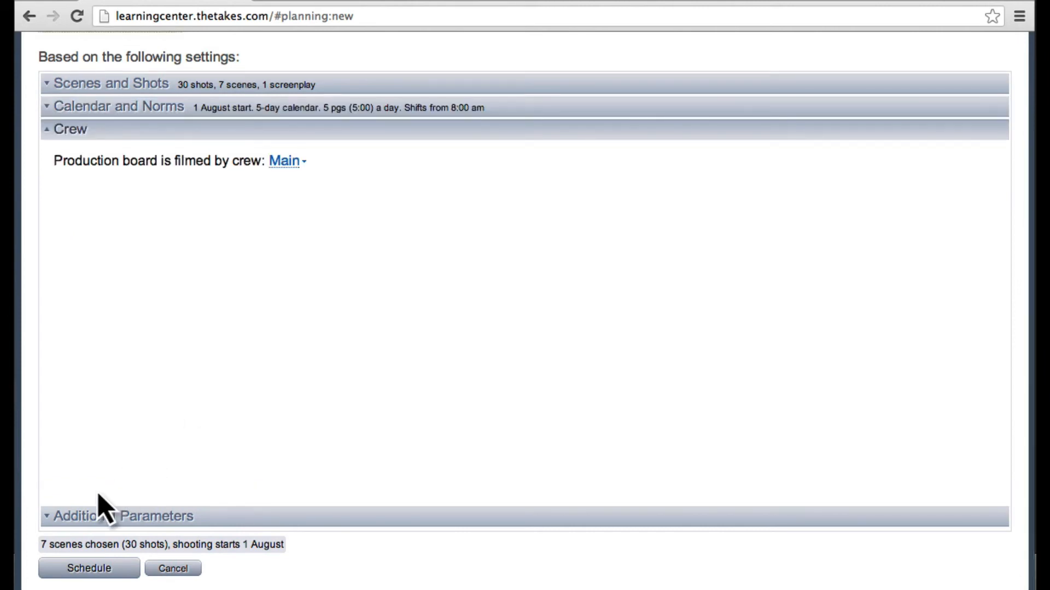
left_click(99, 511)
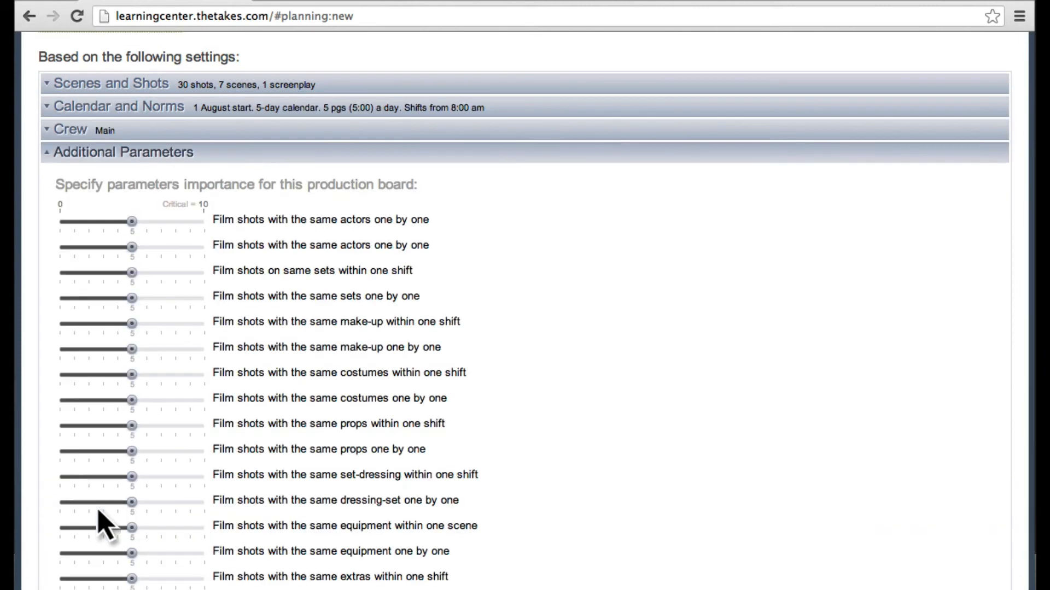
scroll(101, 525, "down", 5)
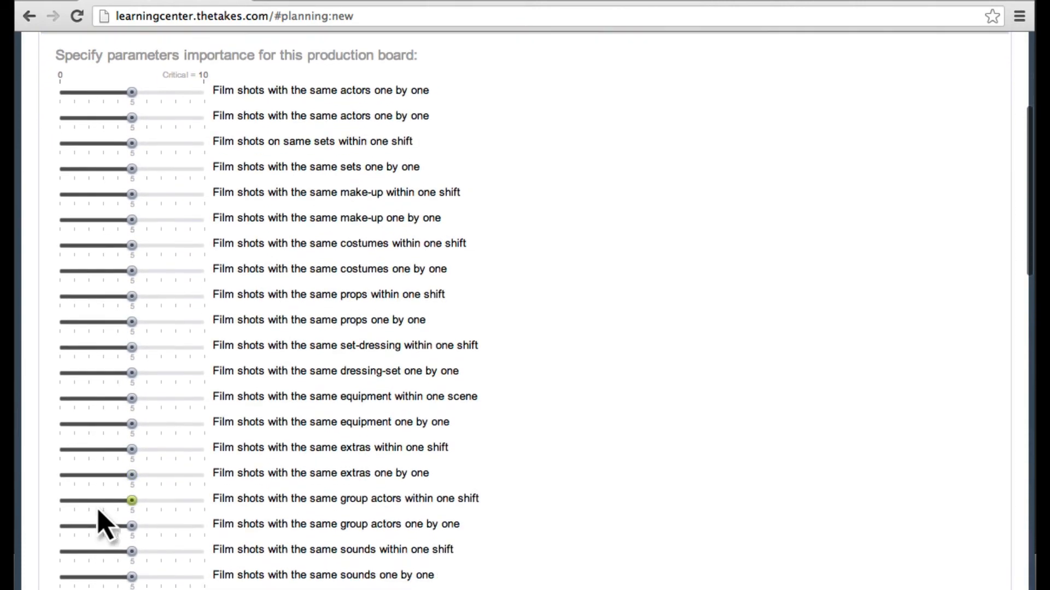
scroll(101, 524, "down", 20)
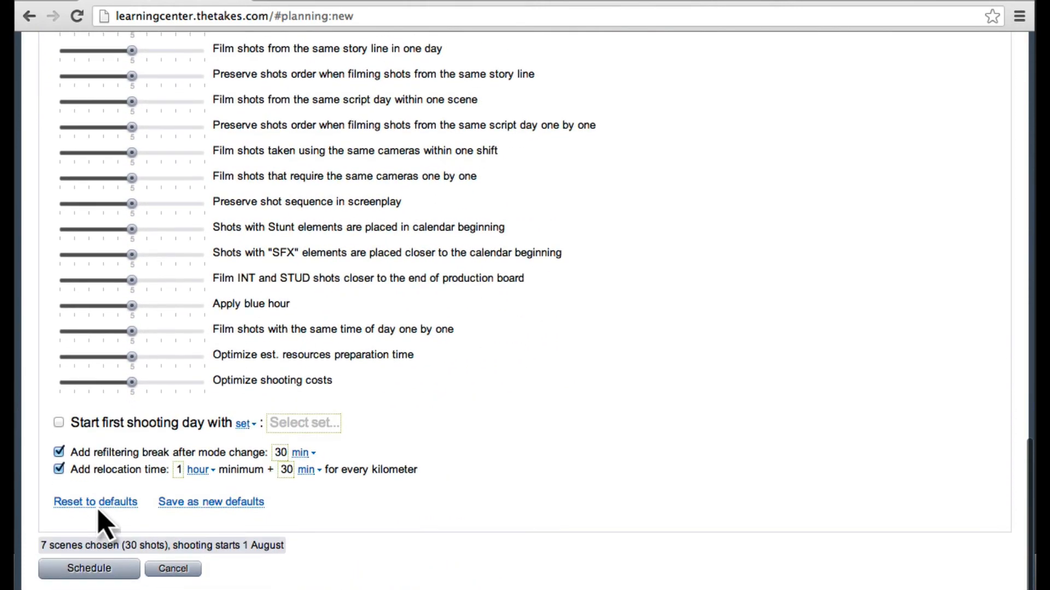
left_click(87, 568)
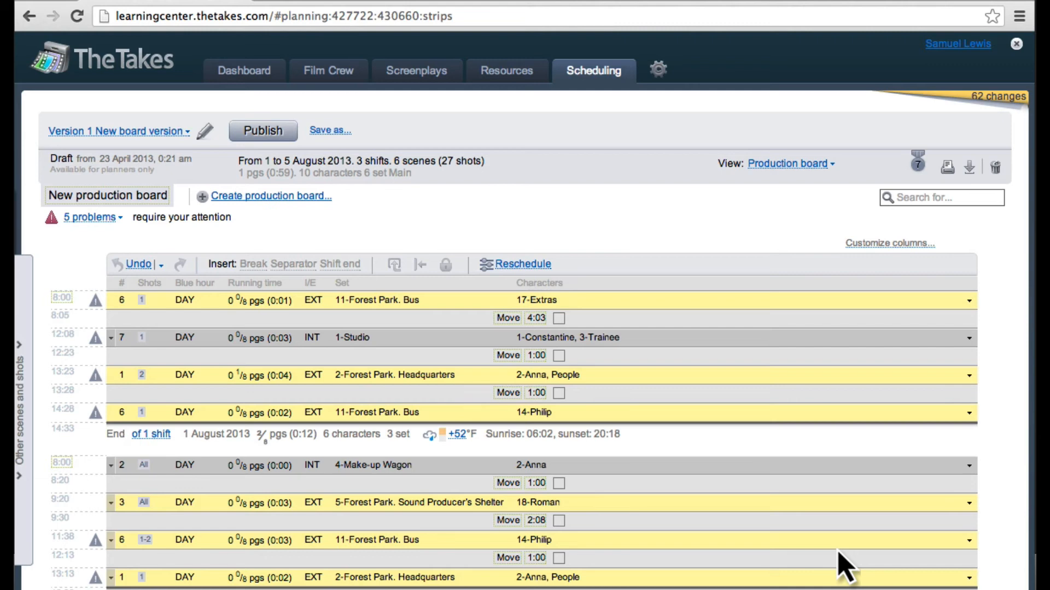
Step: Move the scene 7 Studio strip from the first shift into the second shift, between scenes 2 and 3
left_click(630, 337)
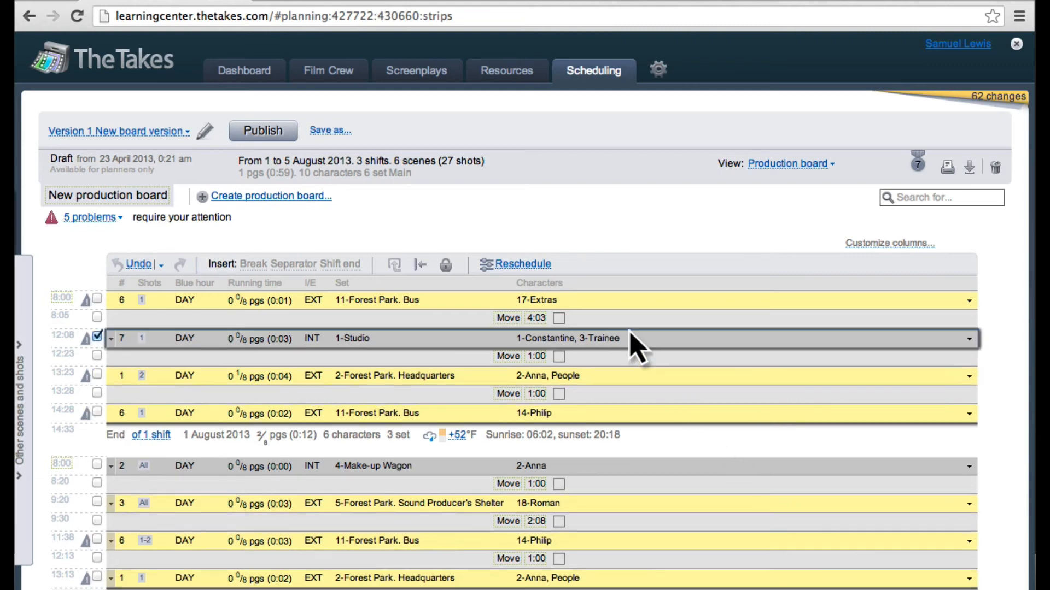
left_click_drag(630, 335, 633, 495)
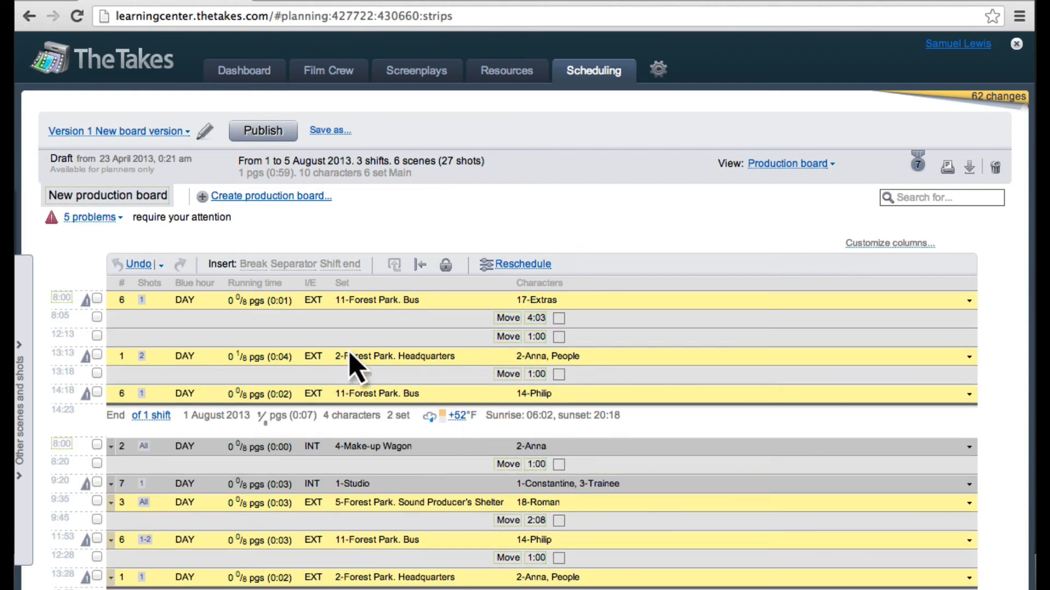
left_click(84, 219)
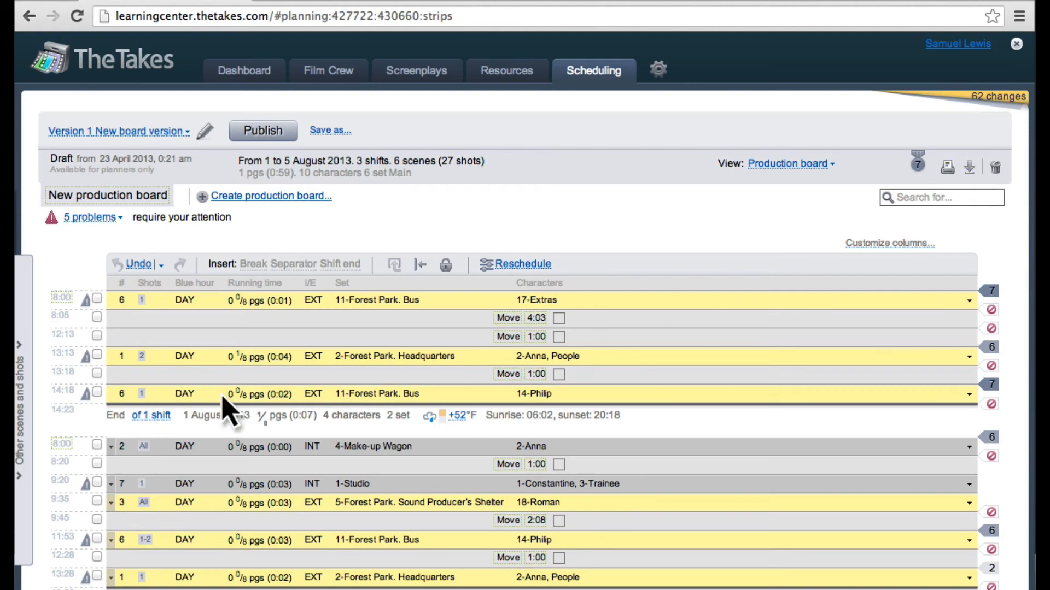
Step: Open the first shift from the production board and review its shots, actor call times and comments
left_click(150, 415)
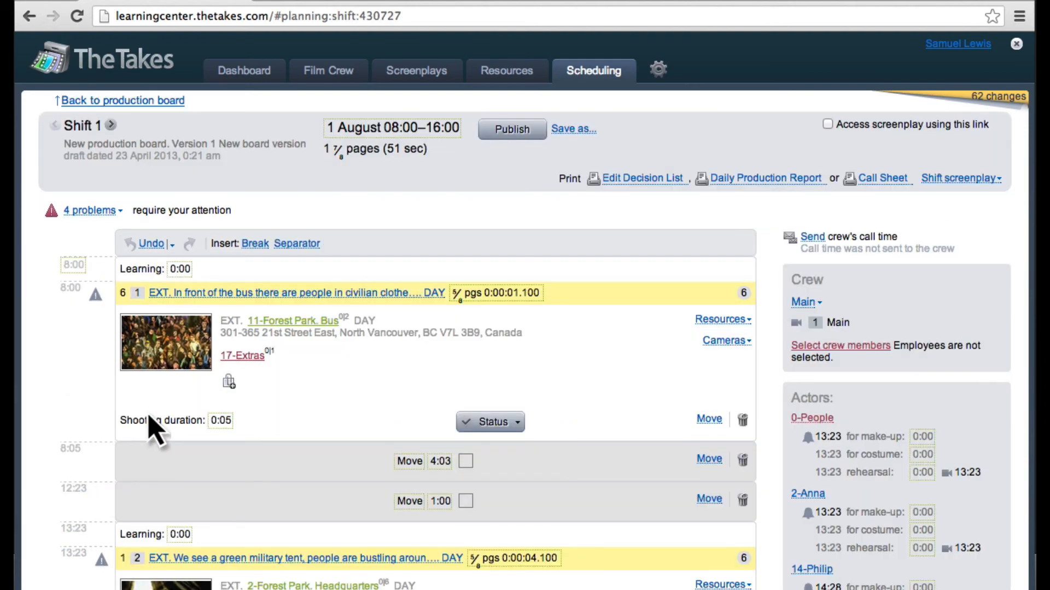
scroll(156, 429, "down", 5)
scroll(156, 429, "down", 2)
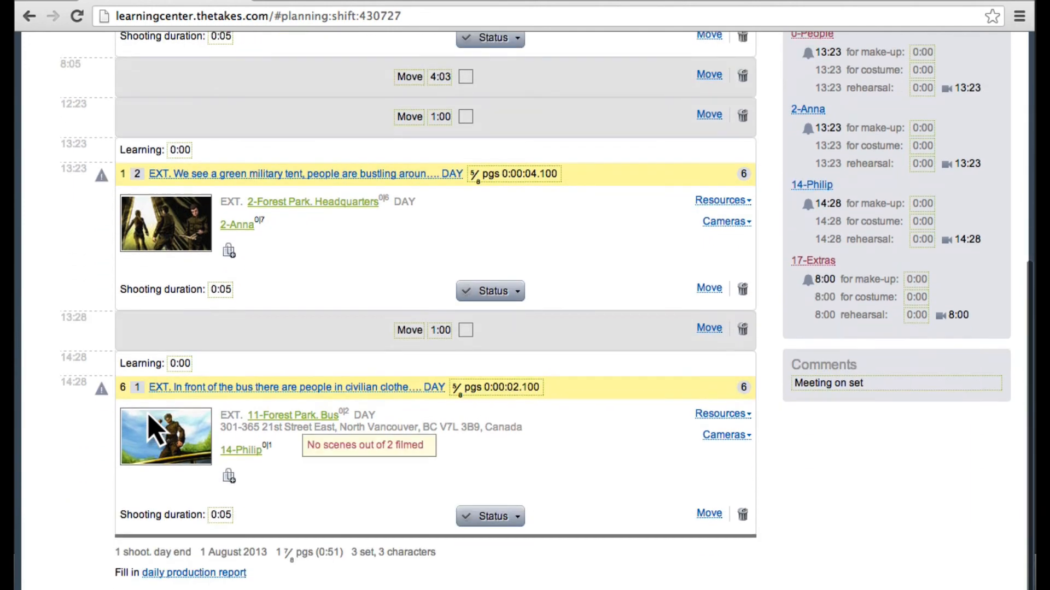
scroll(156, 429, "up", 10)
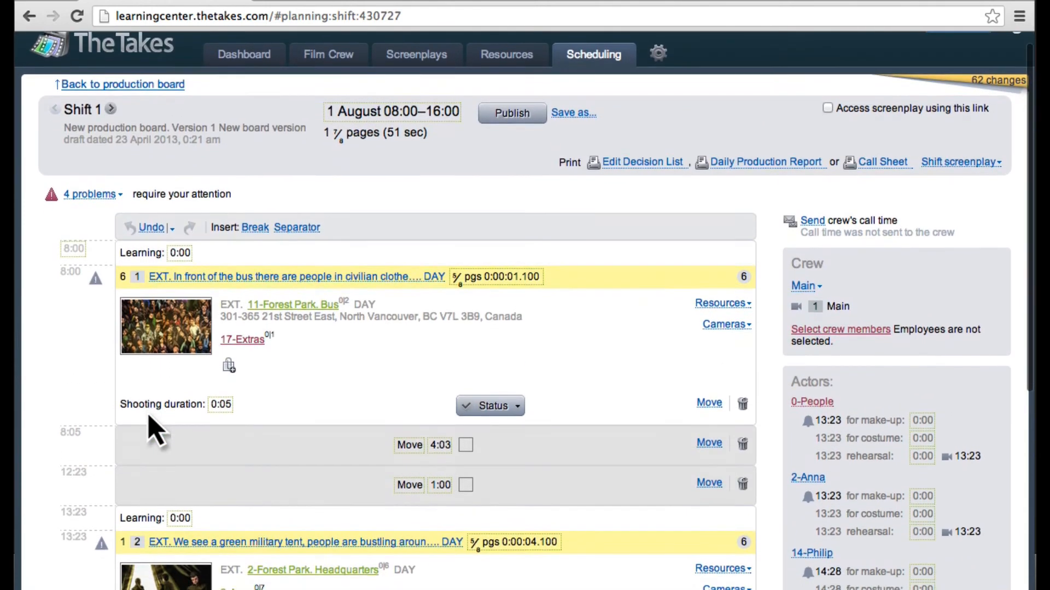
scroll(155, 429, "down", 4)
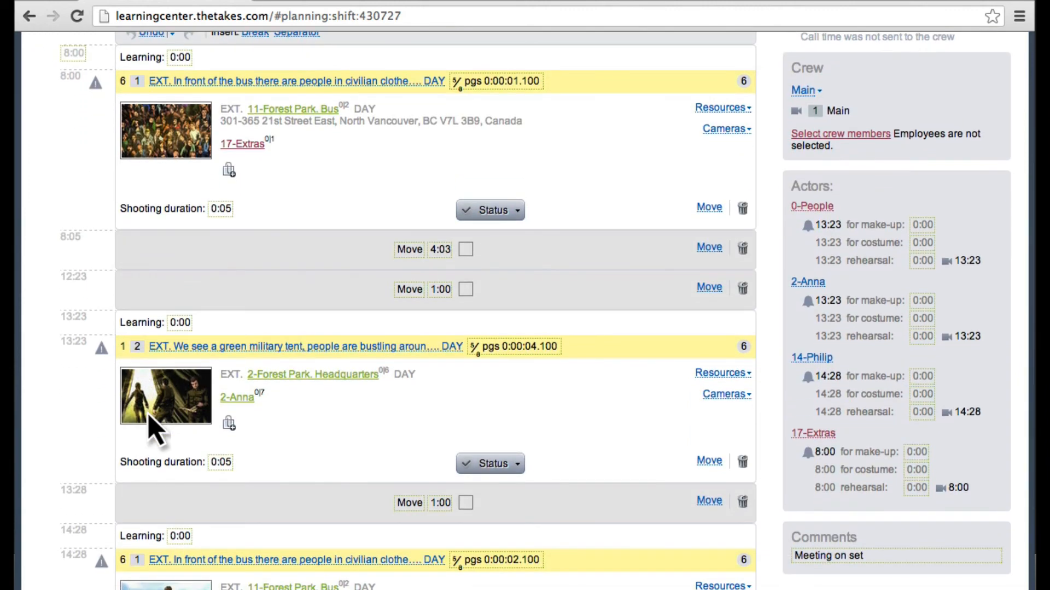
Step: Set the costume preparation time of the 0-People actors in shift 1 to 30 minutes
left_click(919, 244)
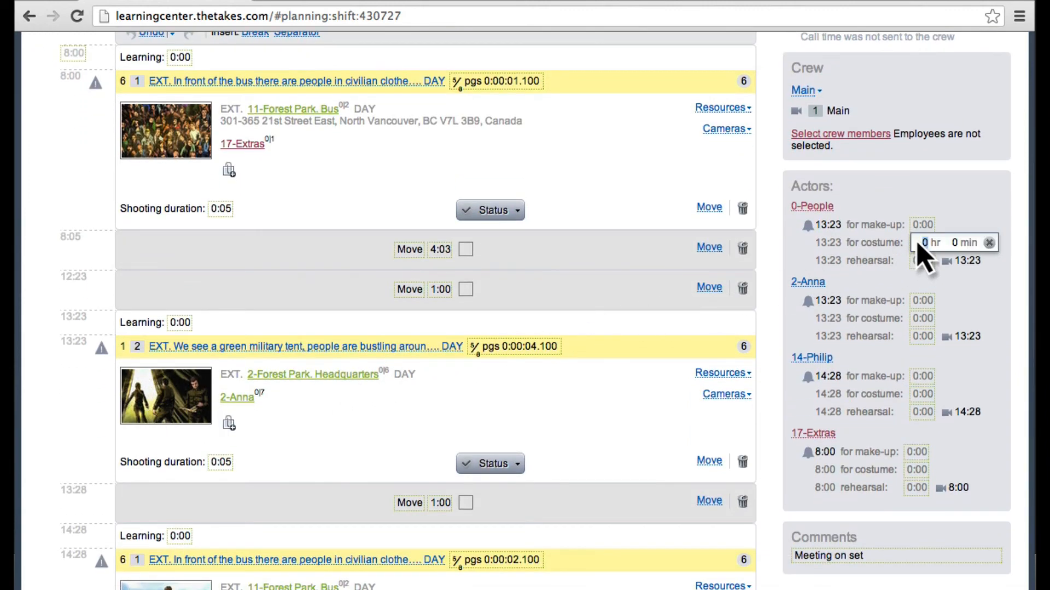
left_click(950, 241)
type("30")
key("Return")
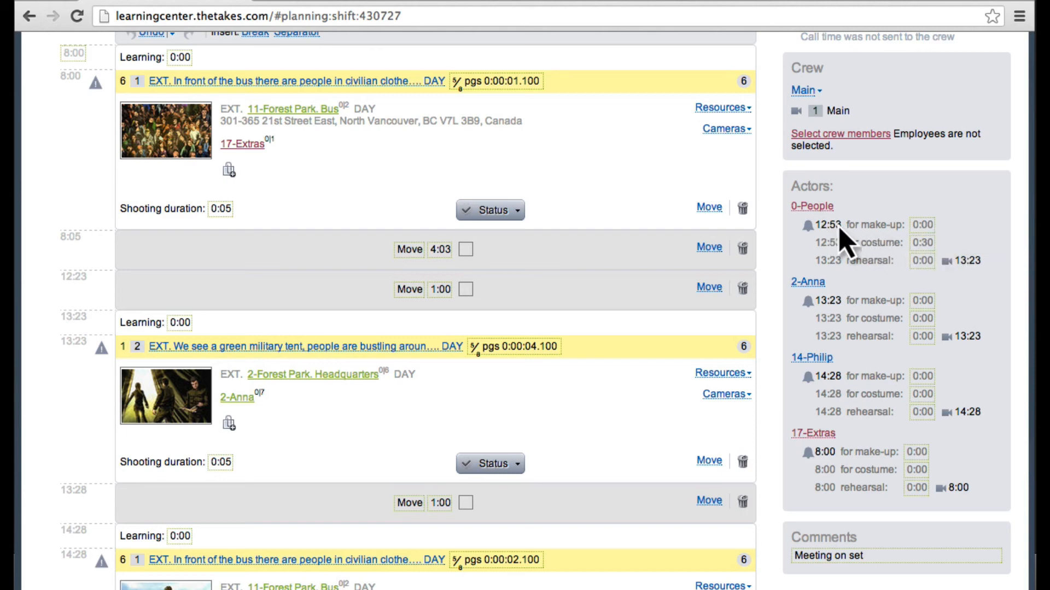
Step: Review the shift's Call Sheet report and the file formats available for saving it, and close the report
scroll(844, 241, "up", 4)
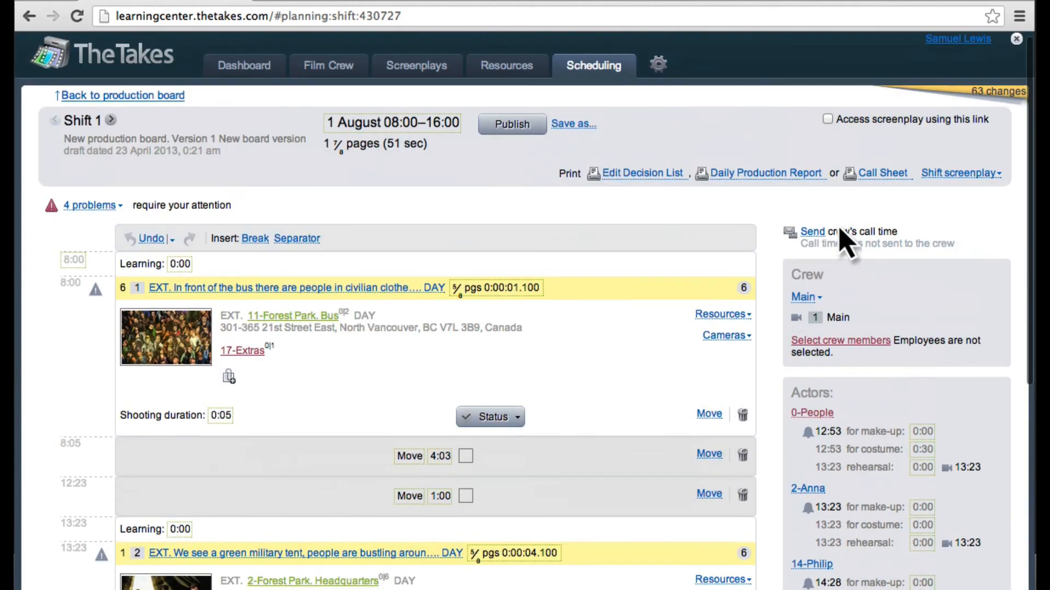
left_click(891, 172)
scroll(783, 249, "down", 4)
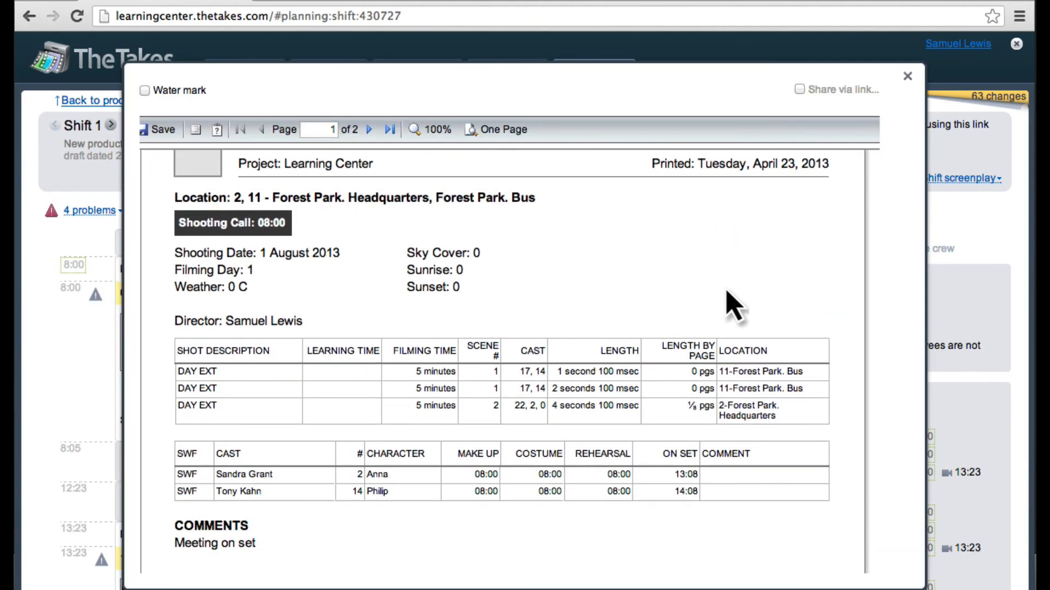
scroll(733, 300, "up", 5)
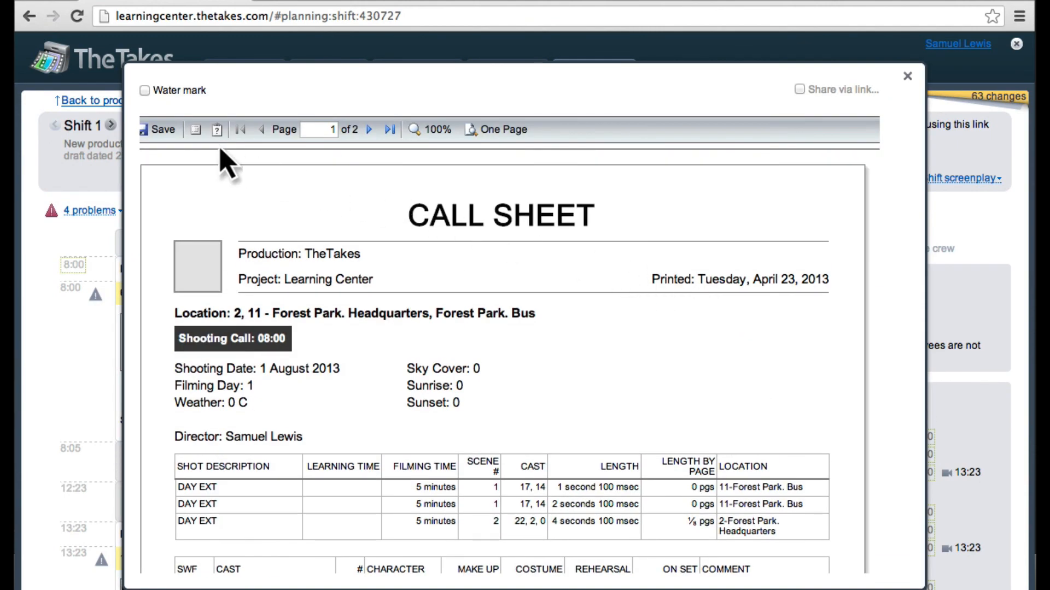
left_click(163, 131)
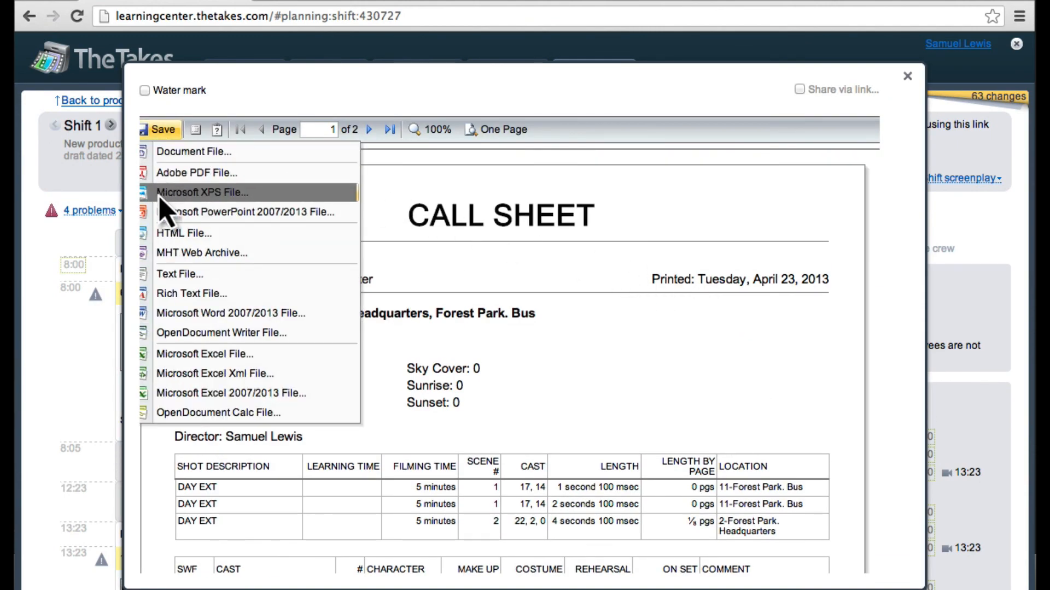
left_click(117, 189)
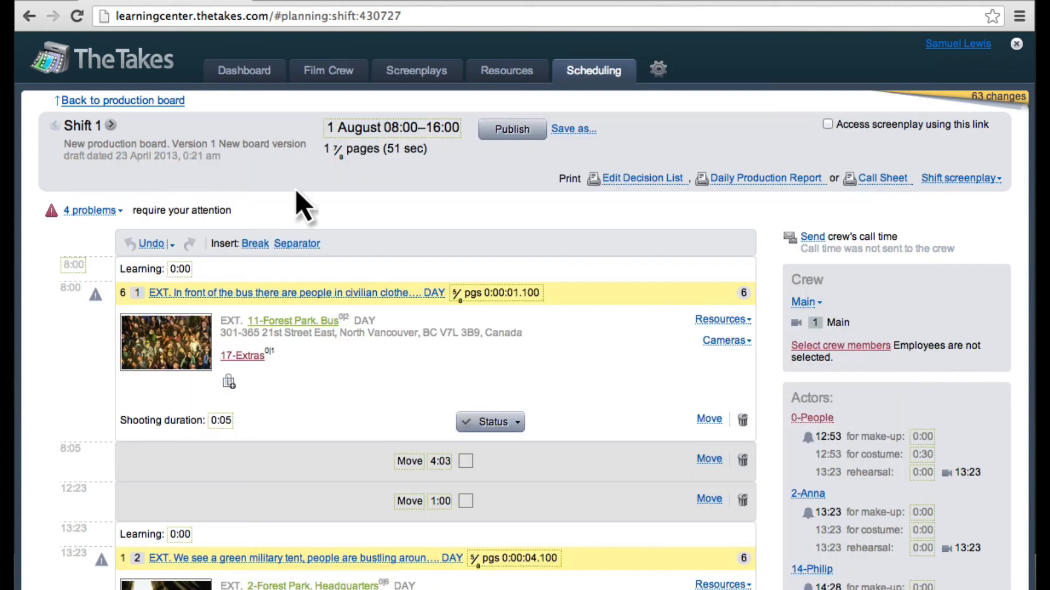
Step: Send the shift 1 call time message to the whole crew by email and SMS, including individual call times
left_click(812, 238)
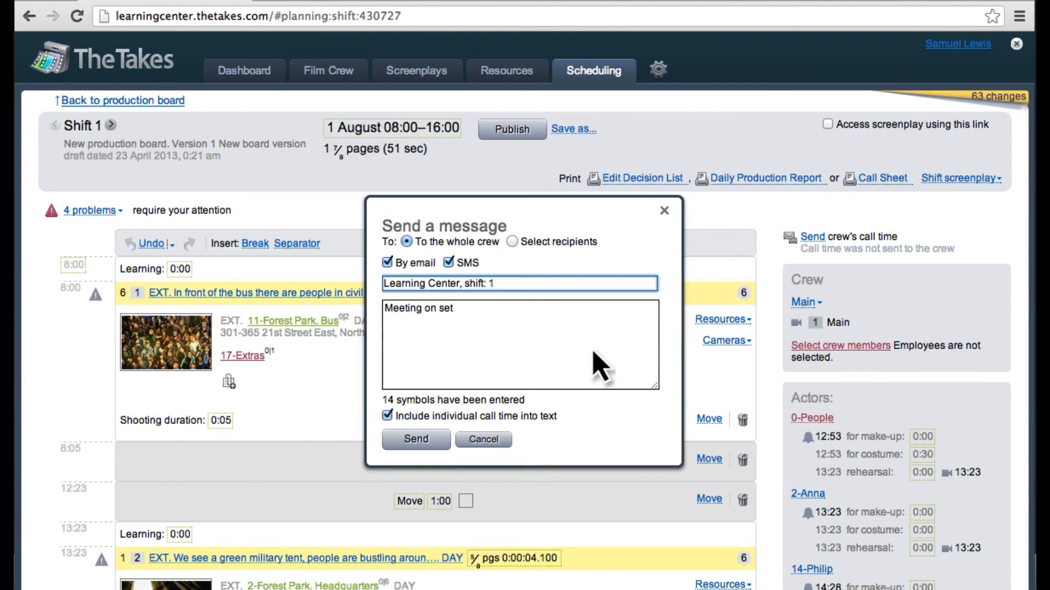
left_click(427, 442)
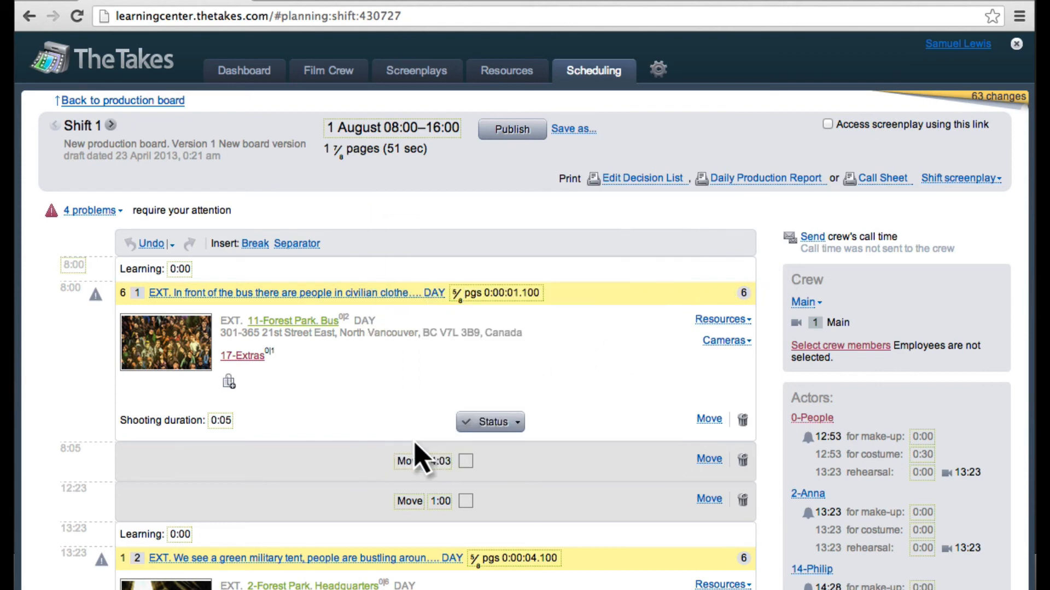
Step: In the edit decision list for scene 6, shot 1, add take #2 with a 10-second duration and mark it as Main
left_click(486, 424)
left_click(503, 464)
left_click(411, 408)
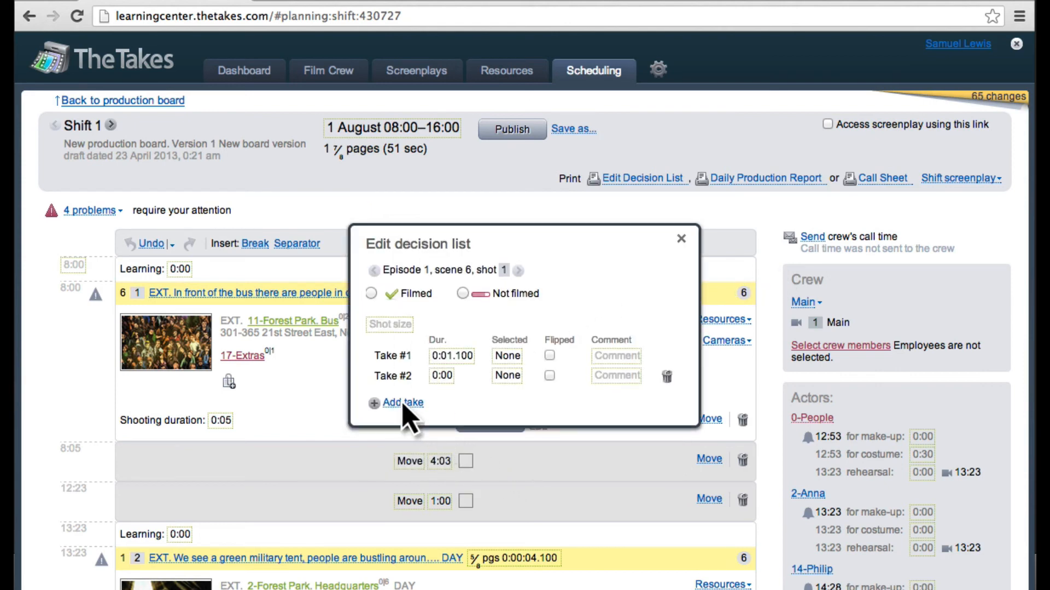
left_click(445, 377)
left_click(473, 377)
type("10 sec 0 ms")
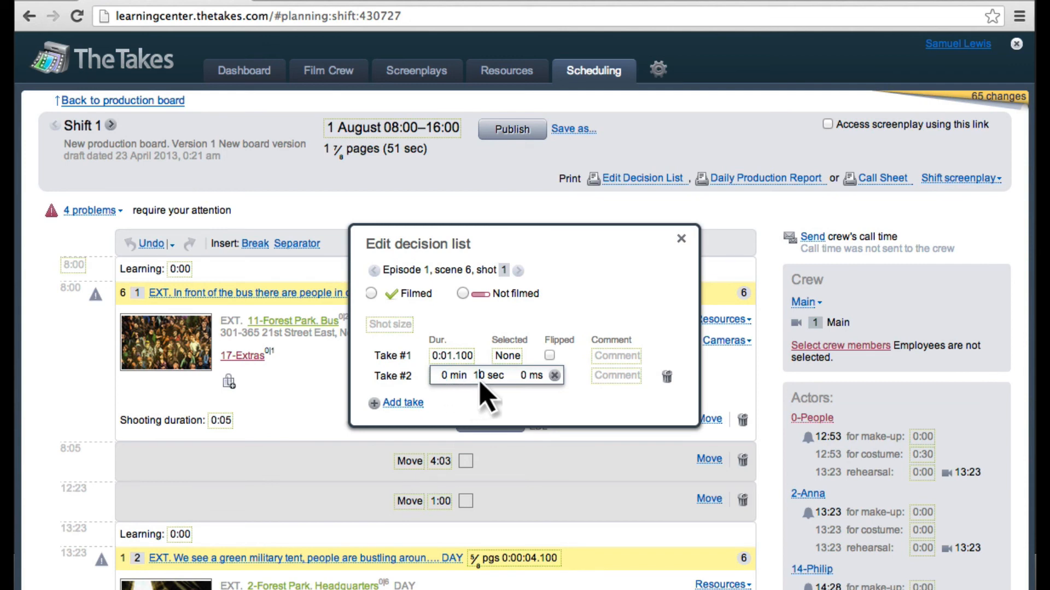
key("Return")
left_click(508, 376)
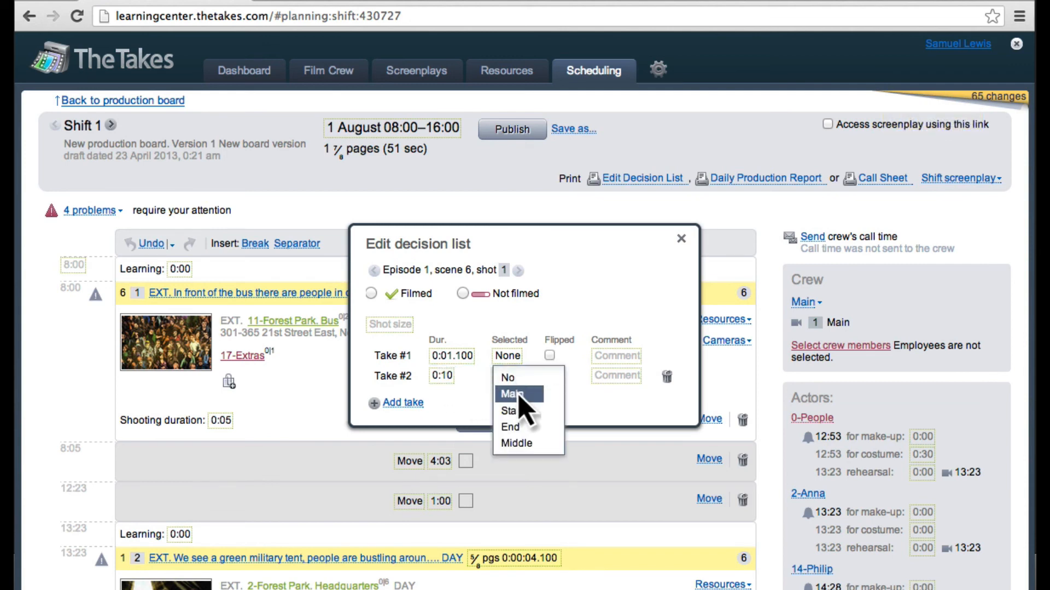
left_click(518, 396)
Step: Check the filmed shot's status options and open the daily production report data for shift 1
left_click(495, 422)
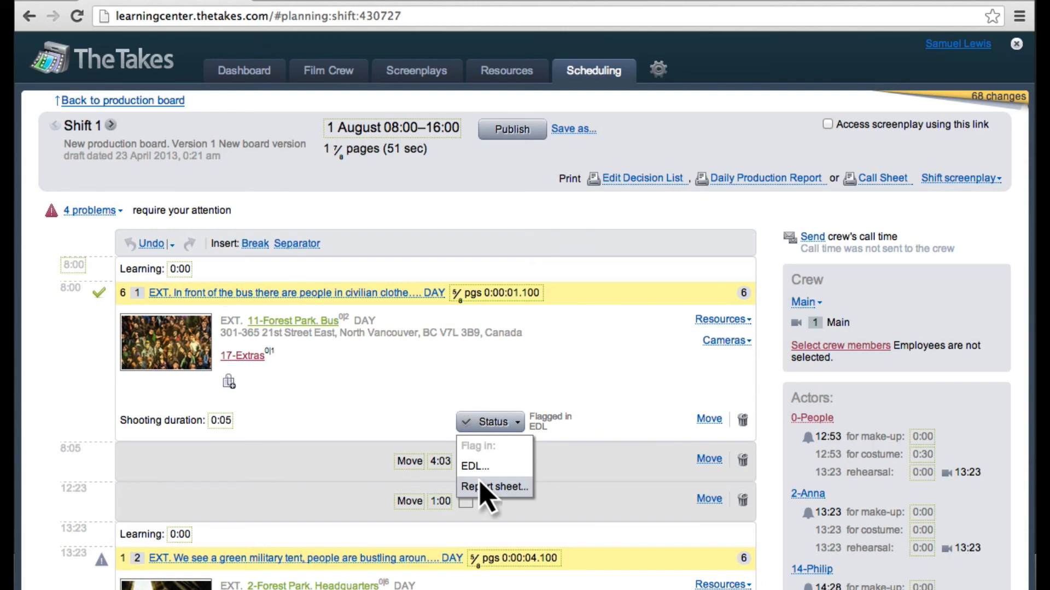
scroll(484, 492, "down", 7)
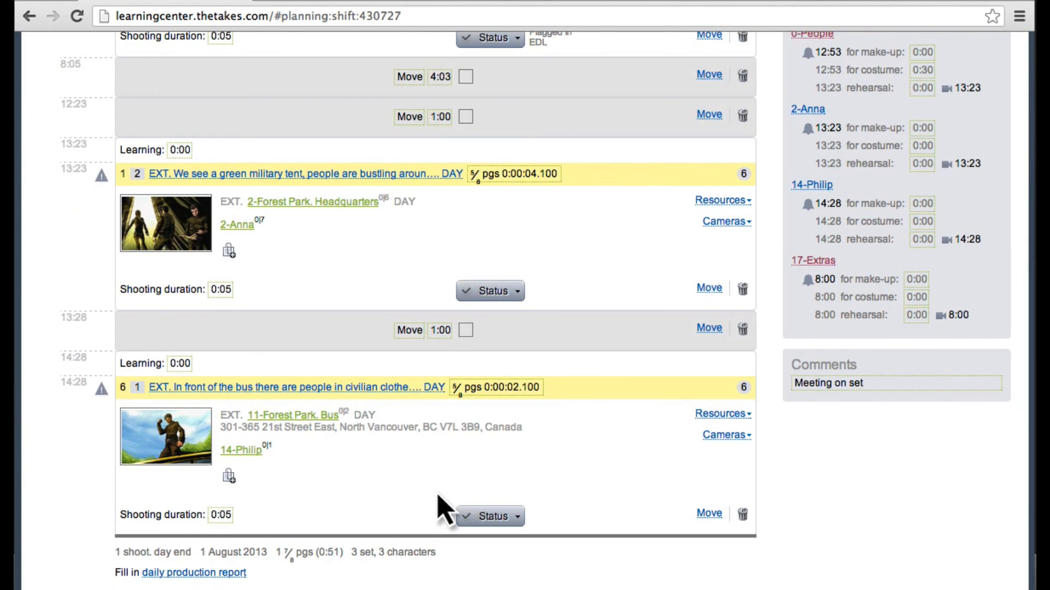
left_click(180, 572)
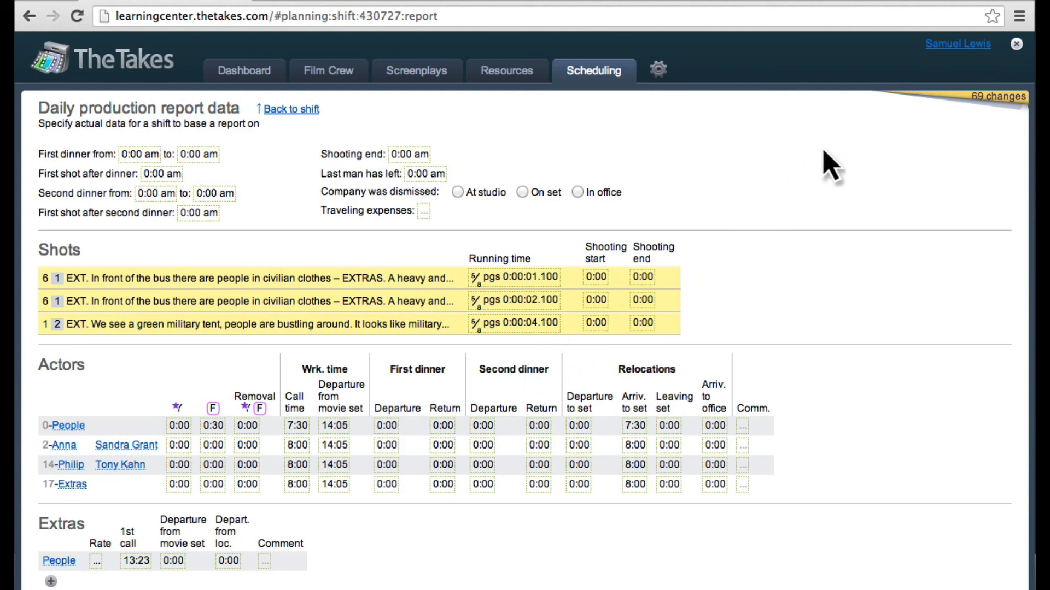
Step: Open the profile of the signed-in director
left_click(967, 44)
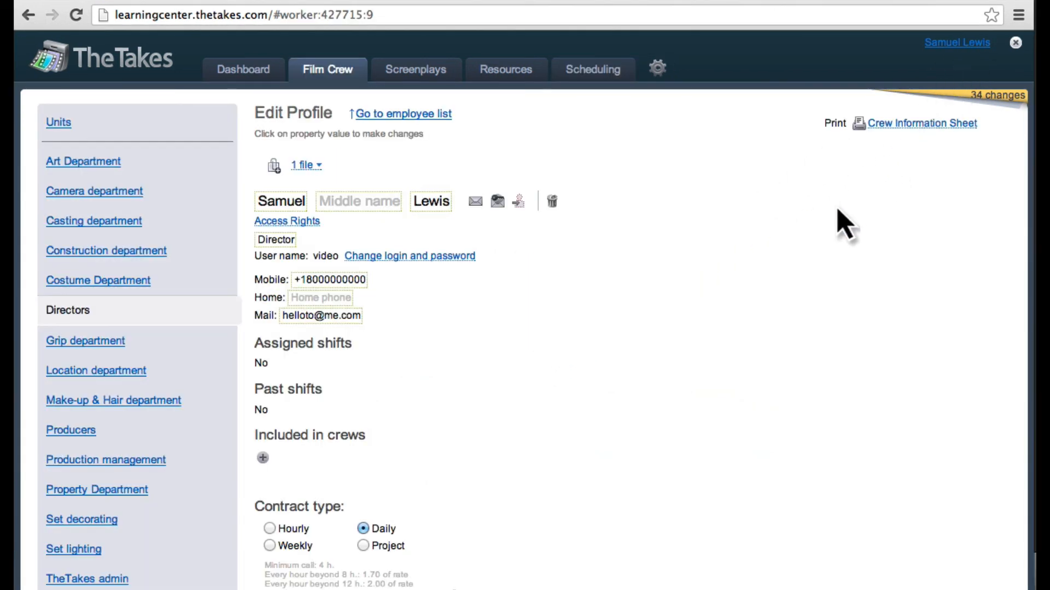
Step: Review the director's profile and set the director's Storyboarding access right to Editing
scroll(836, 219, "down", 8)
scroll(837, 222, "down", 7)
scroll(836, 223, "up", 15)
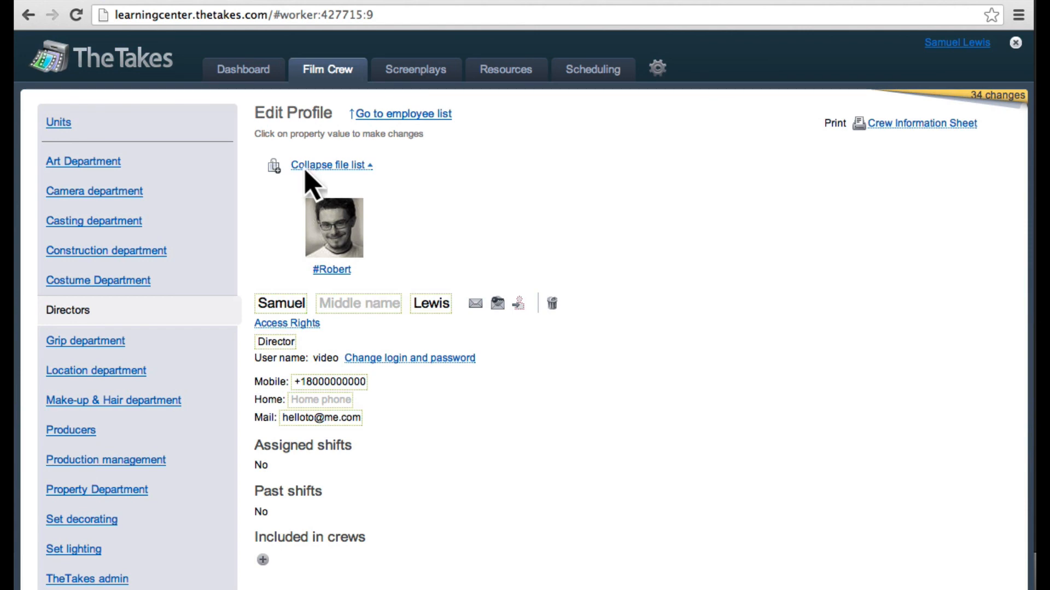
left_click(285, 324)
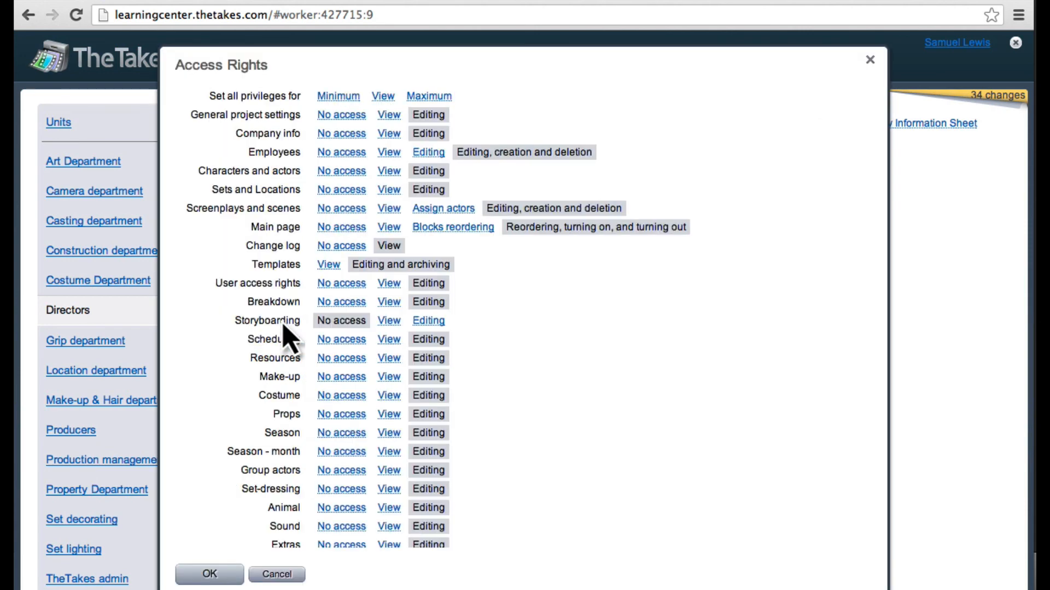
left_click(387, 321)
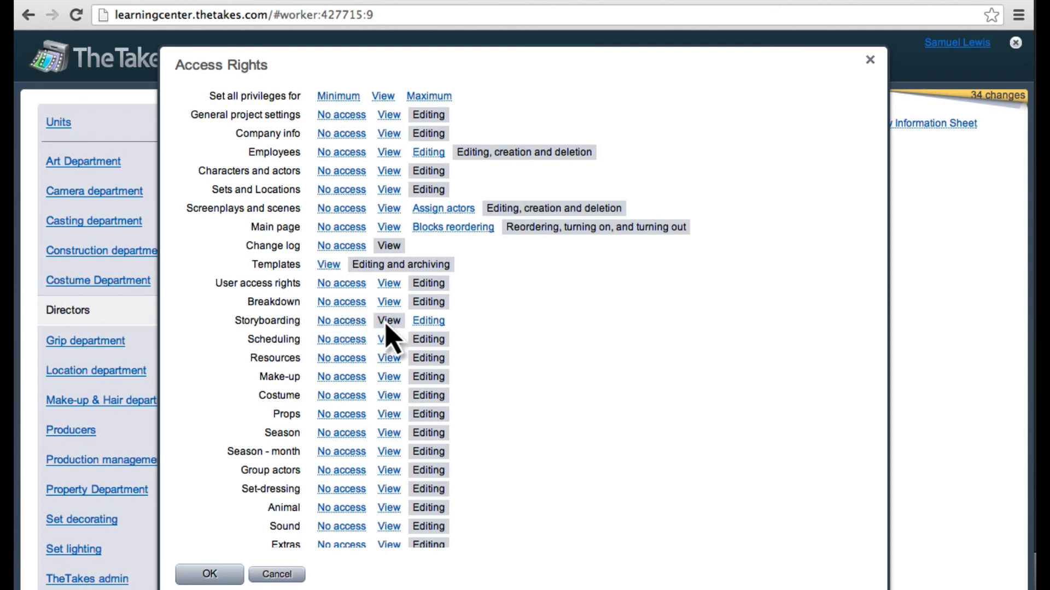
left_click(429, 321)
key("Return")
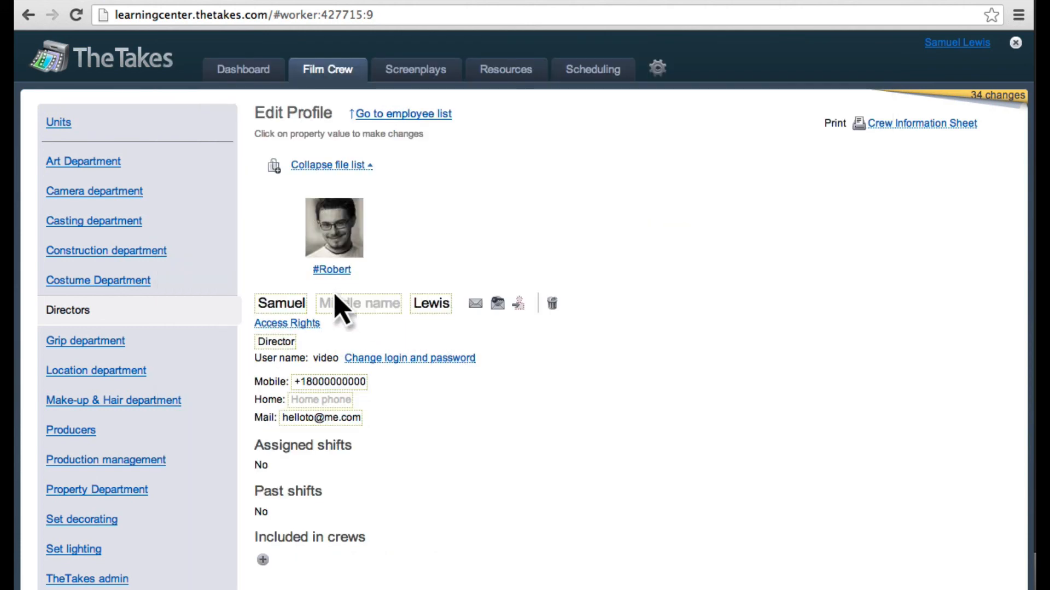
Step: Start a new employee record in the Casting department and enter the employee's last and first name
left_click(109, 221)
left_click(424, 115)
left_click(267, 206)
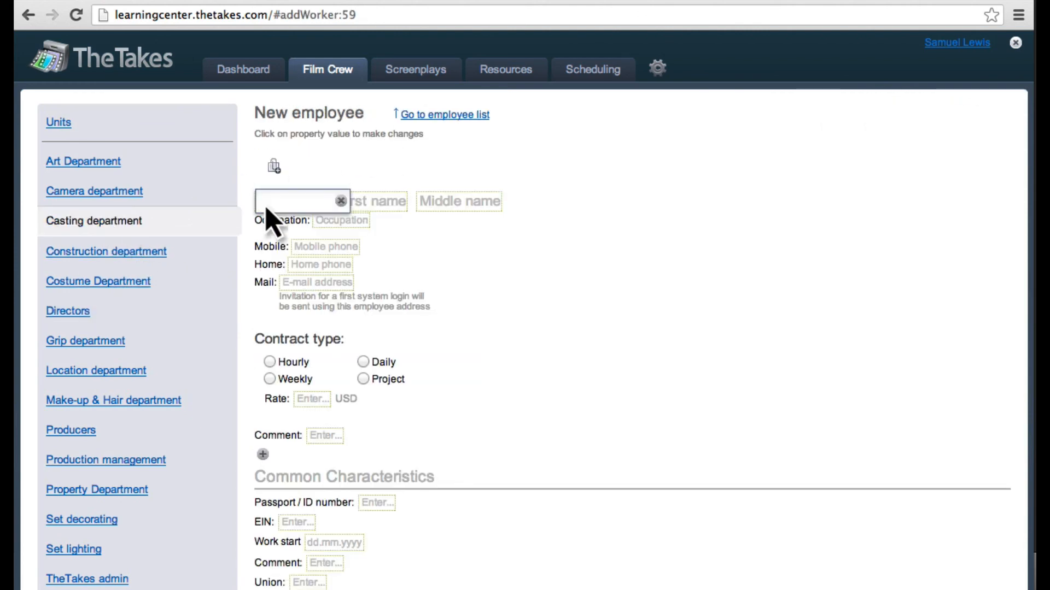
type("Doe")
key("Tab")
type("John")
Step: Fill in the new employee's e-mail address and set the occupation to Casting director
left_click(293, 283)
type("john")
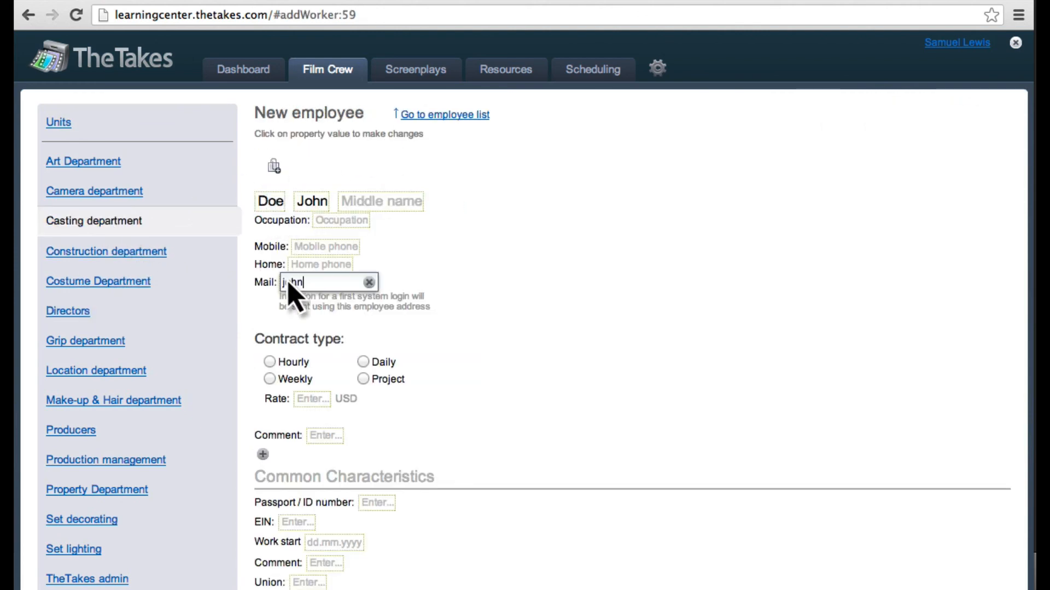
type("@doe.com")
left_click(342, 219)
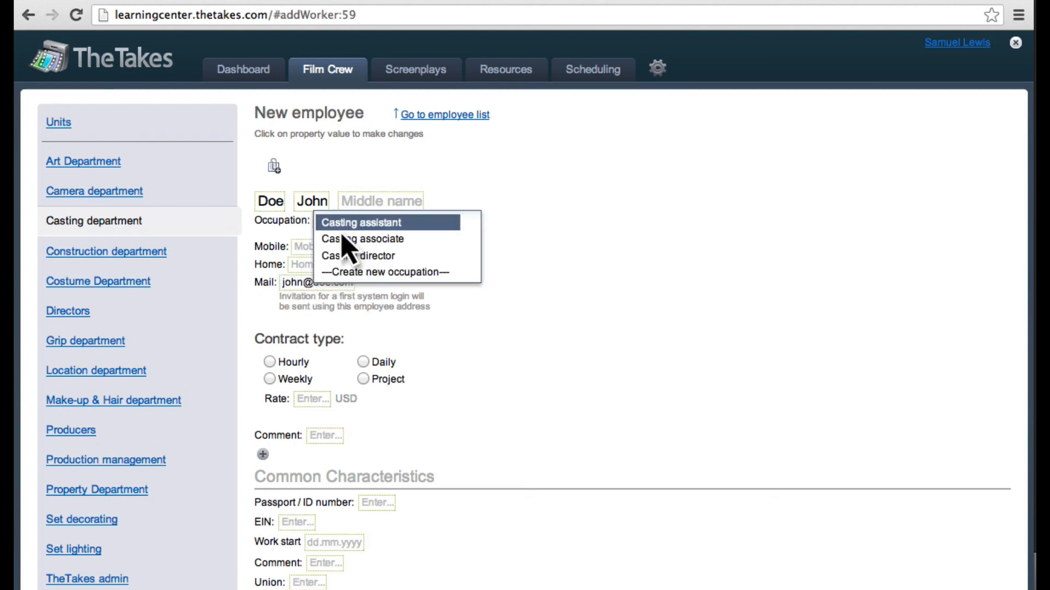
left_click(343, 256)
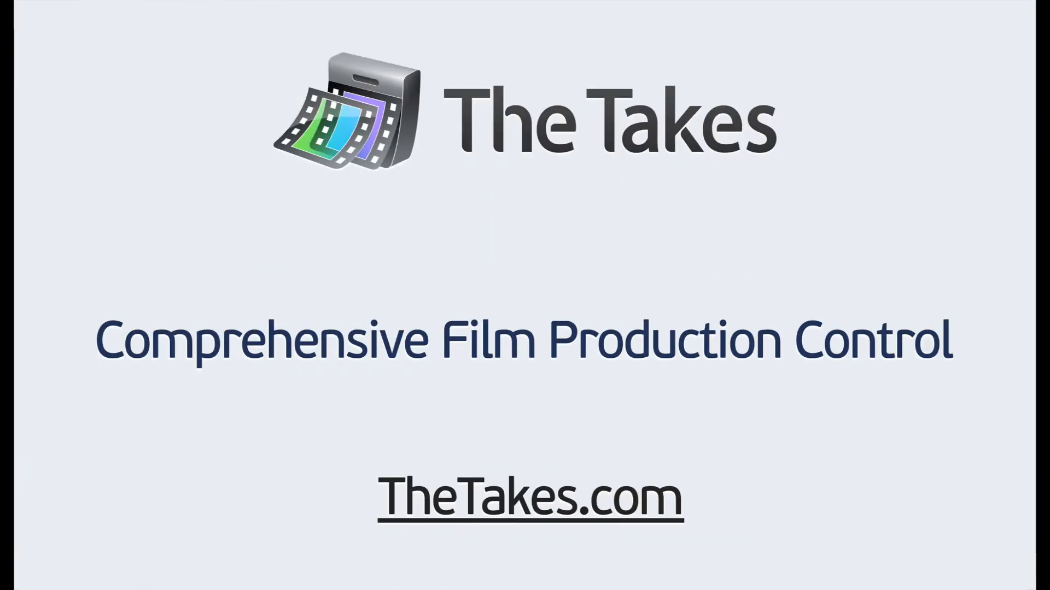